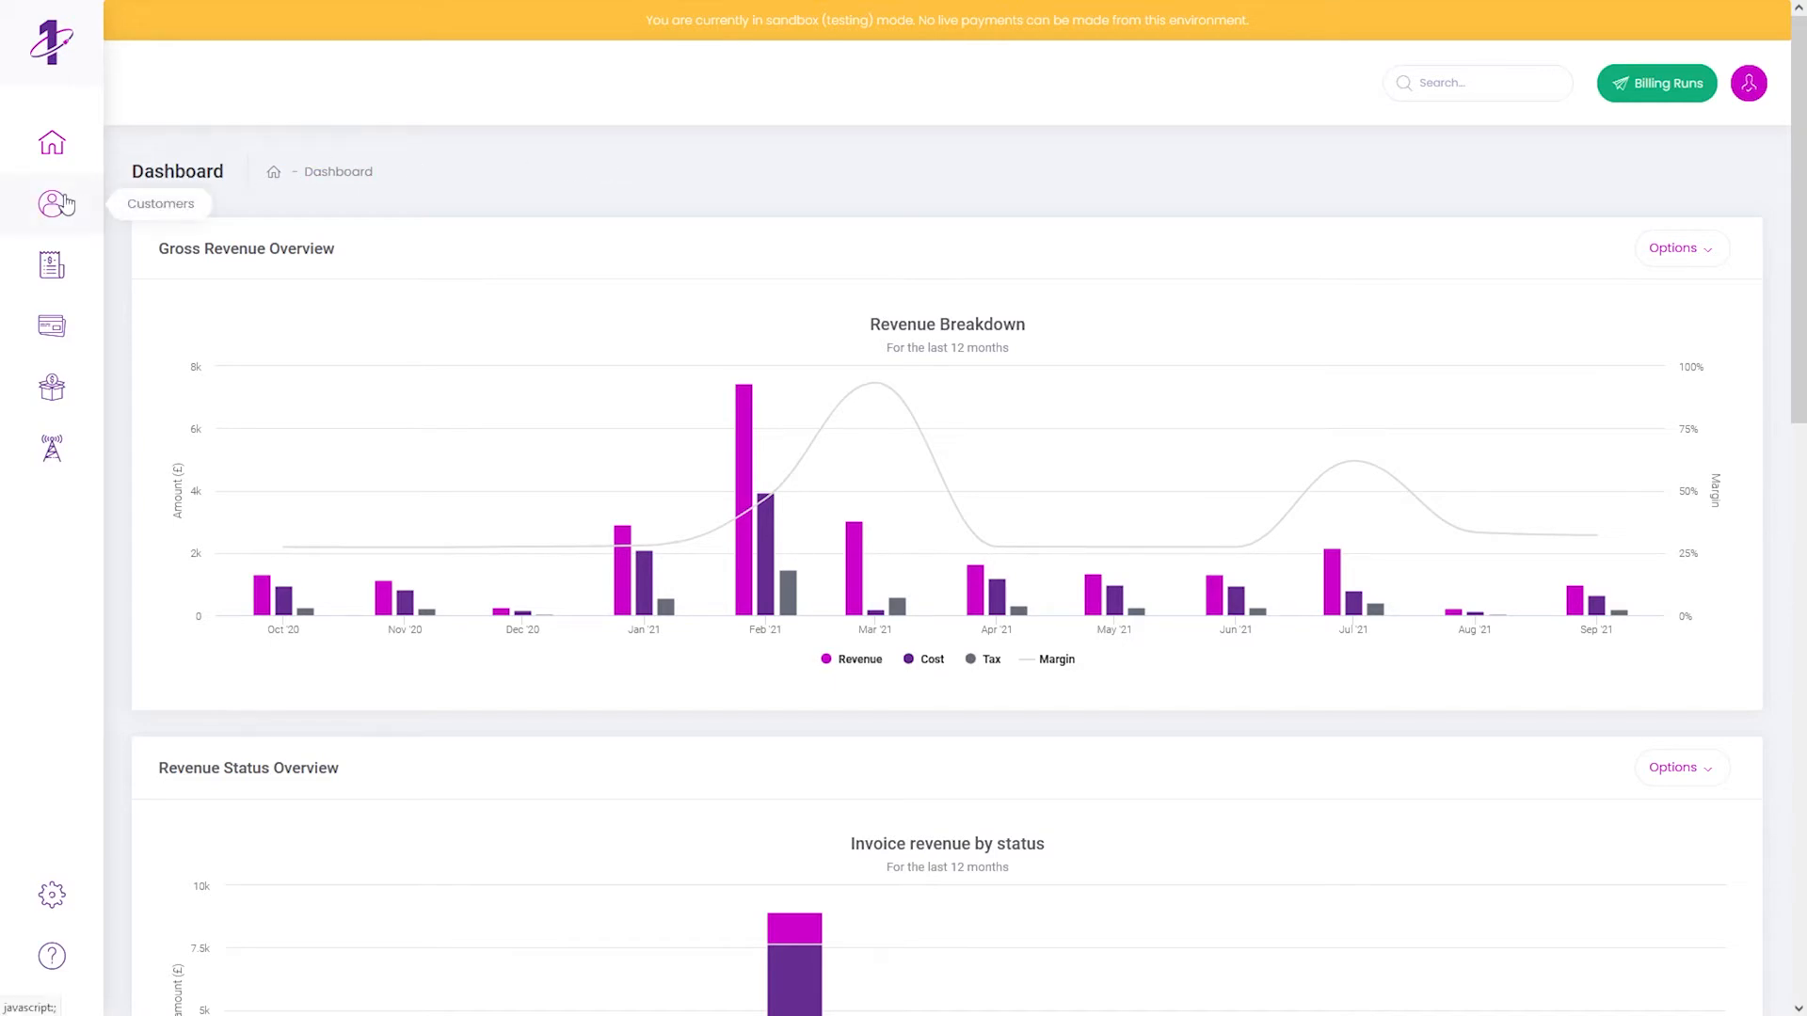
- Open the list of customers and look over its entries and filters
click(57, 203)
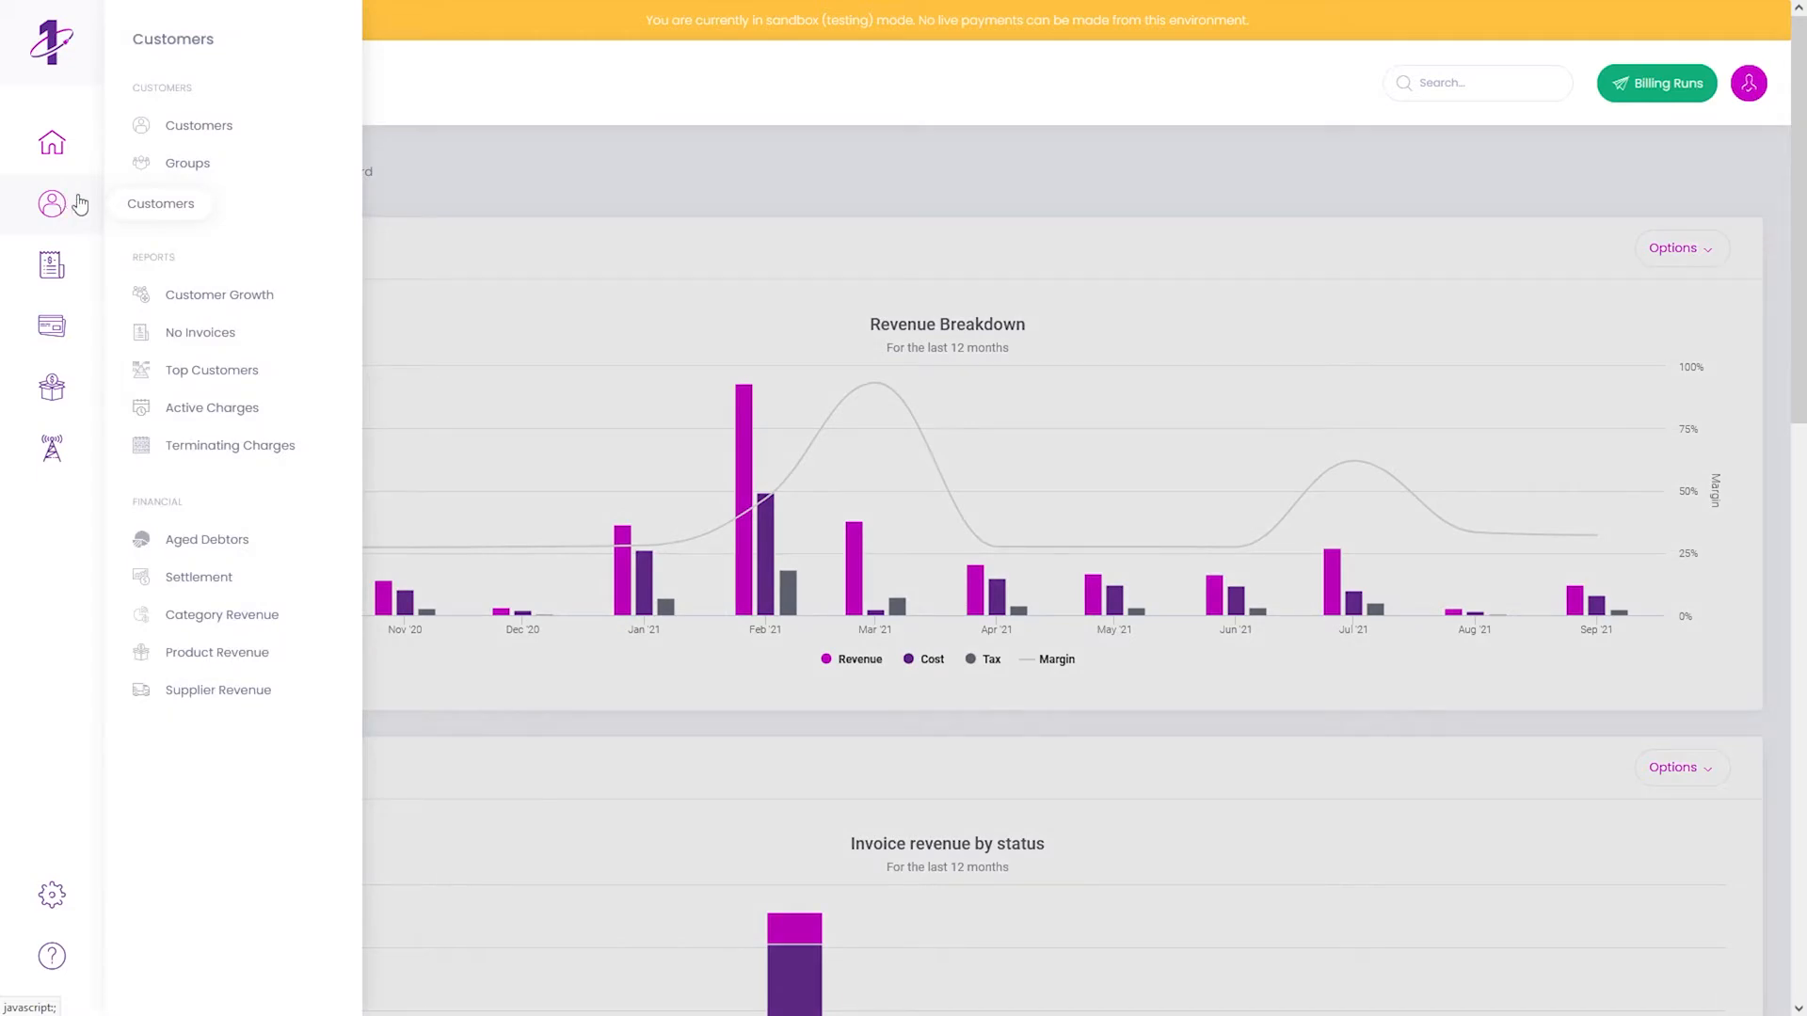
click(198, 126)
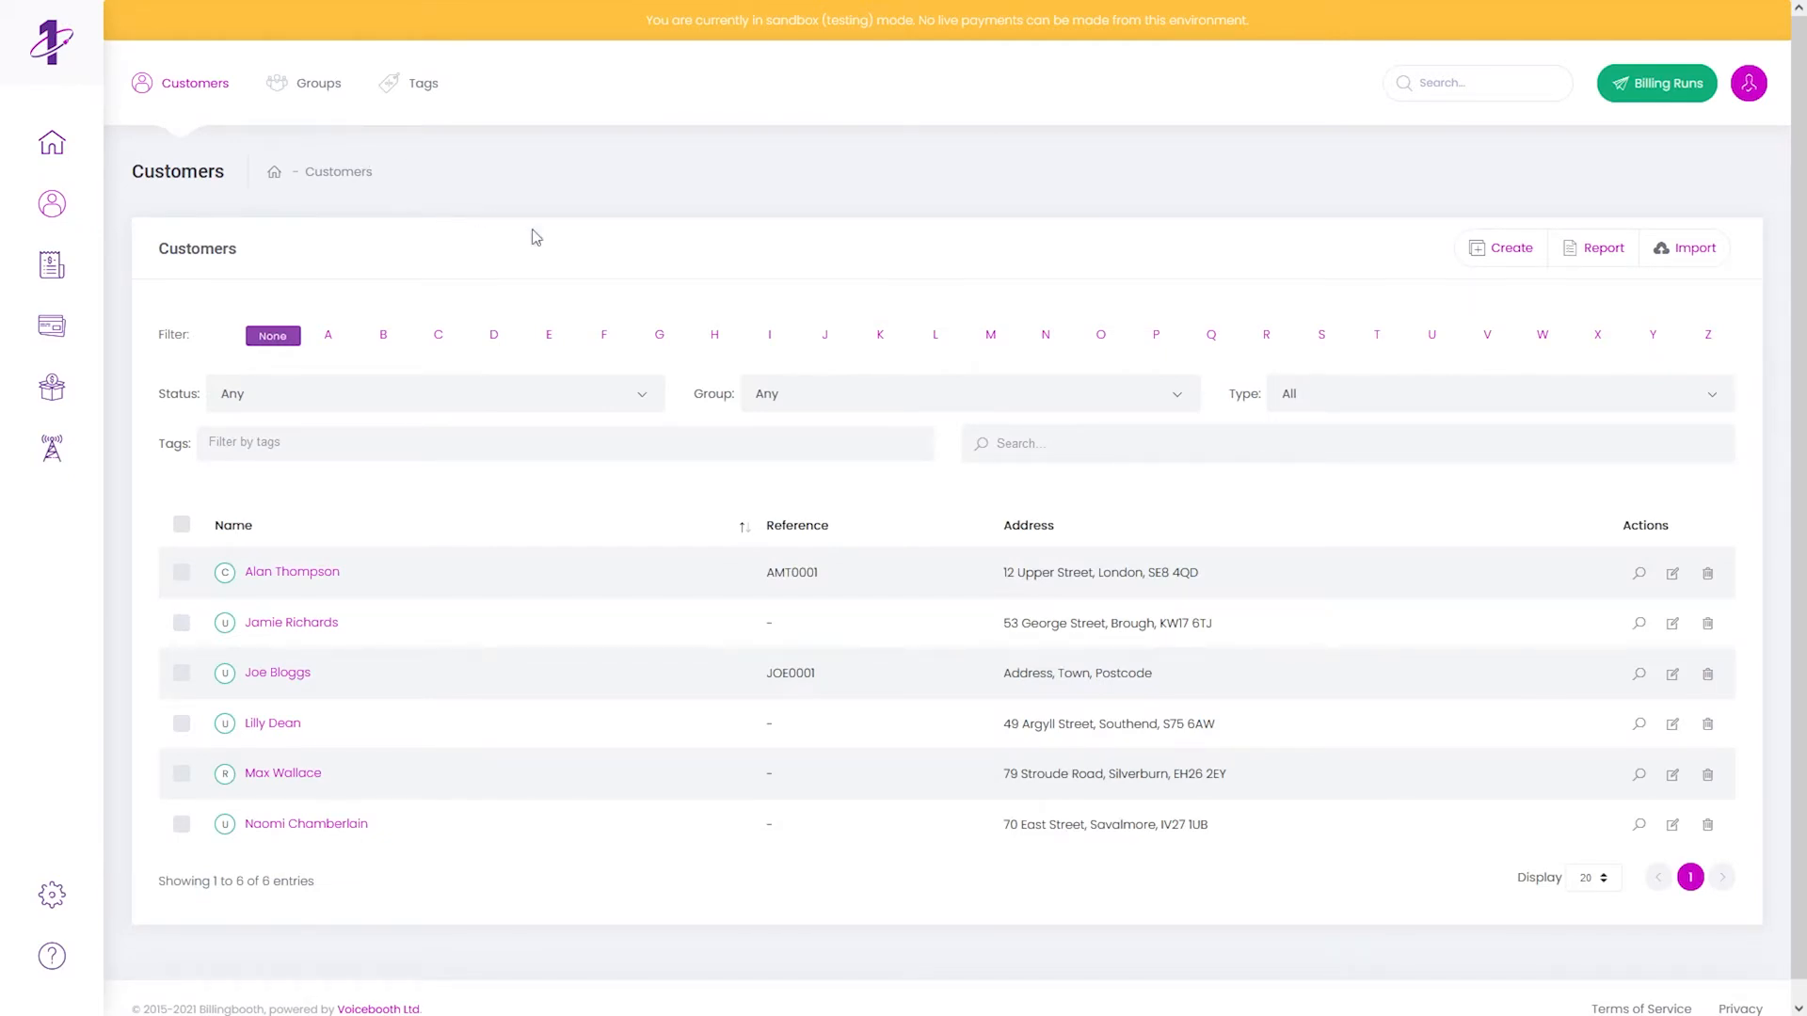
scroll(553, 273, down, 1)
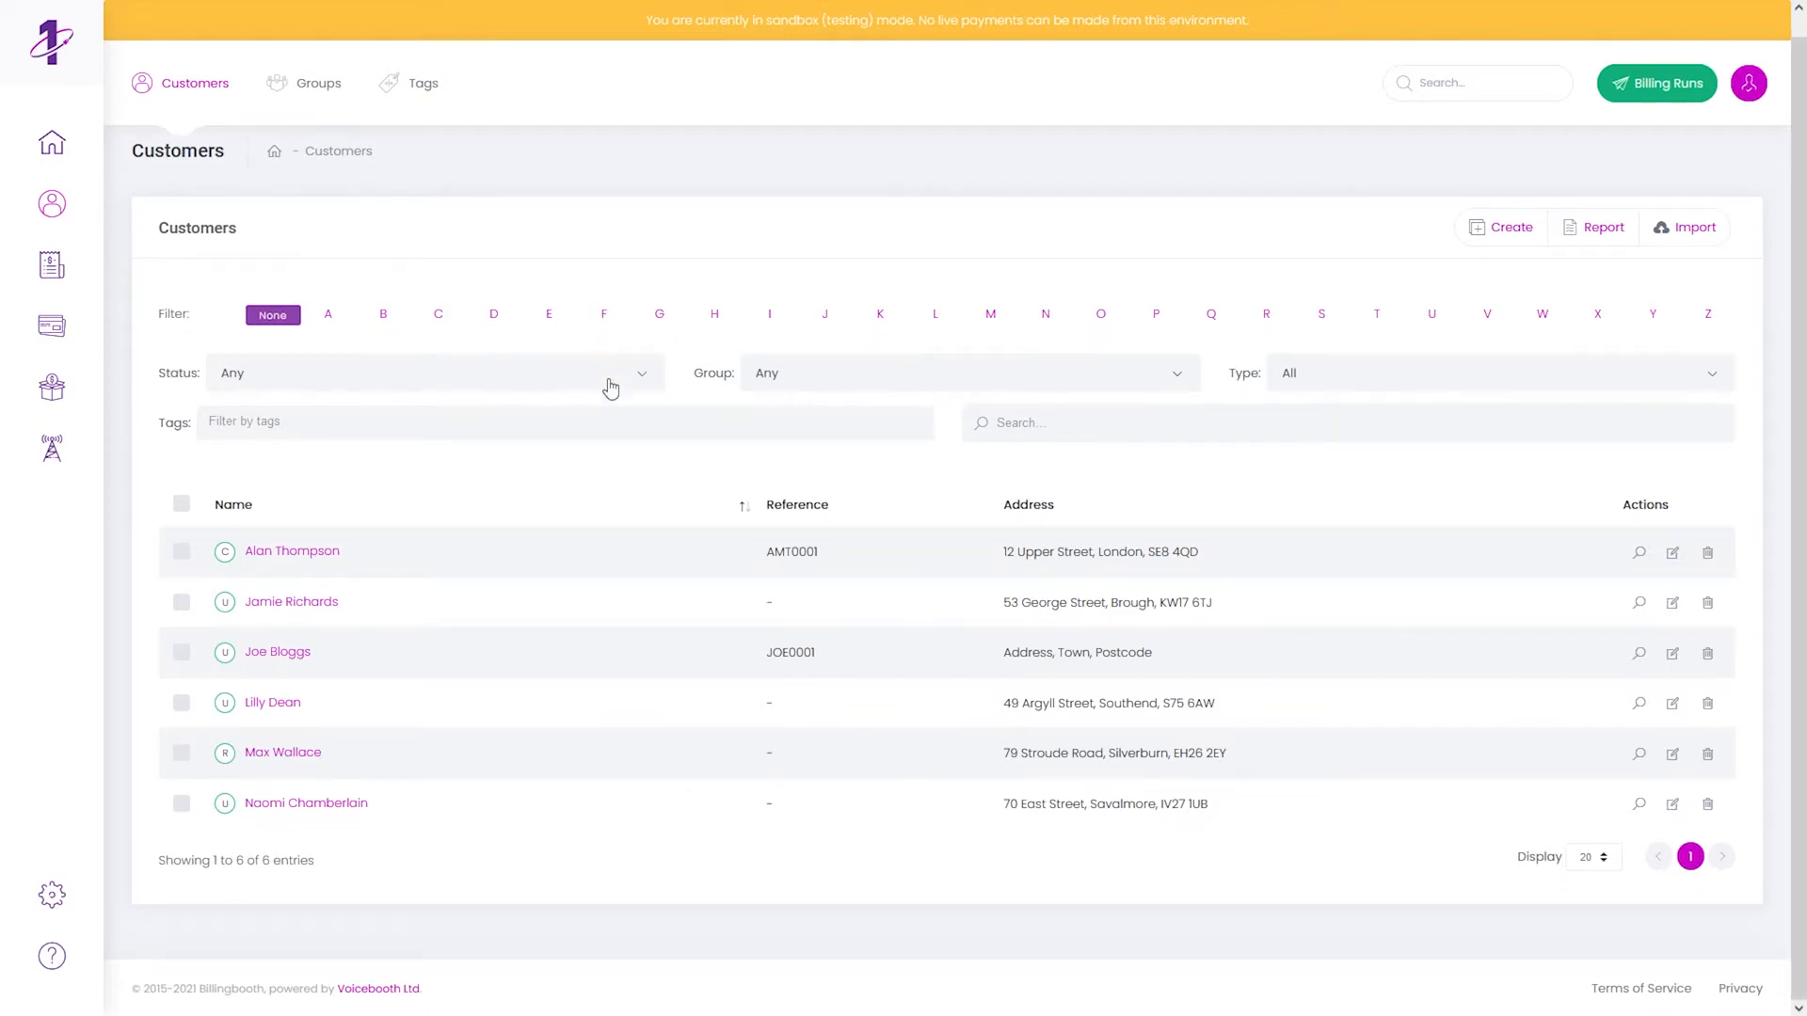
scroll(607, 398, up, 1)
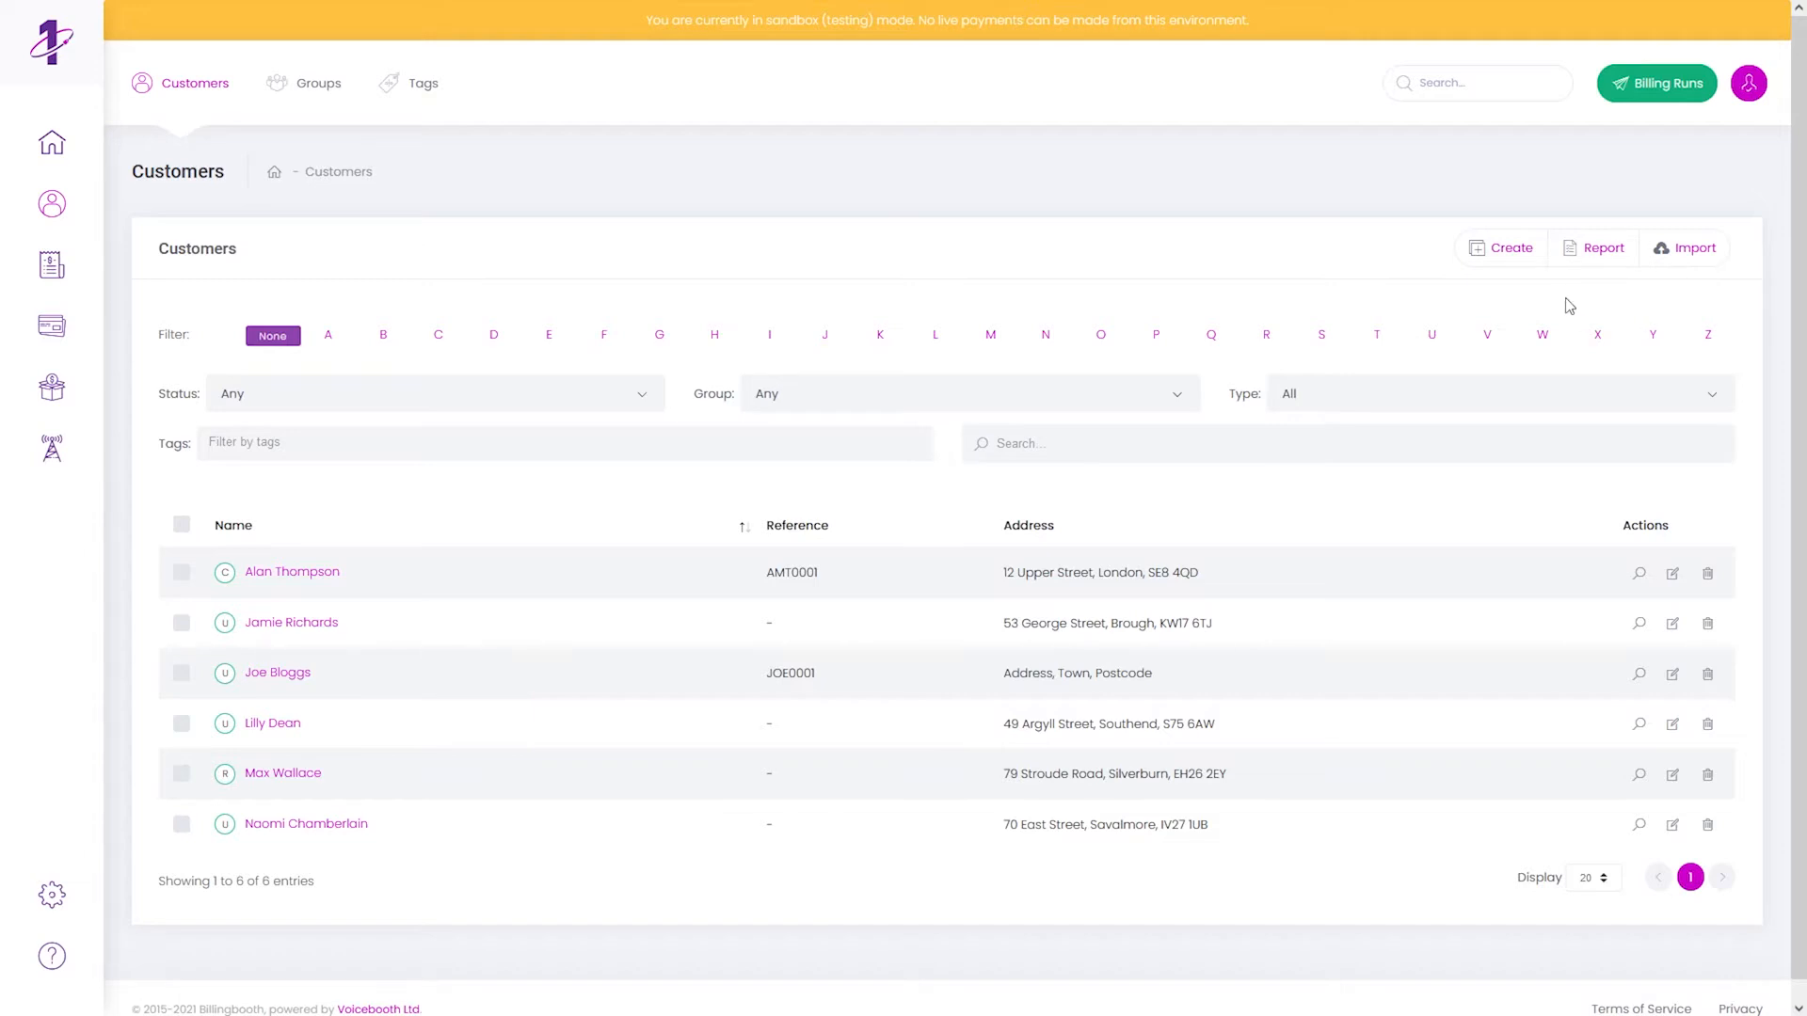
- Start a new customer named Demo Customer with reference DC001, tag London, type Business, Default group, email delivery and organisation Billingbooth
click(1505, 270)
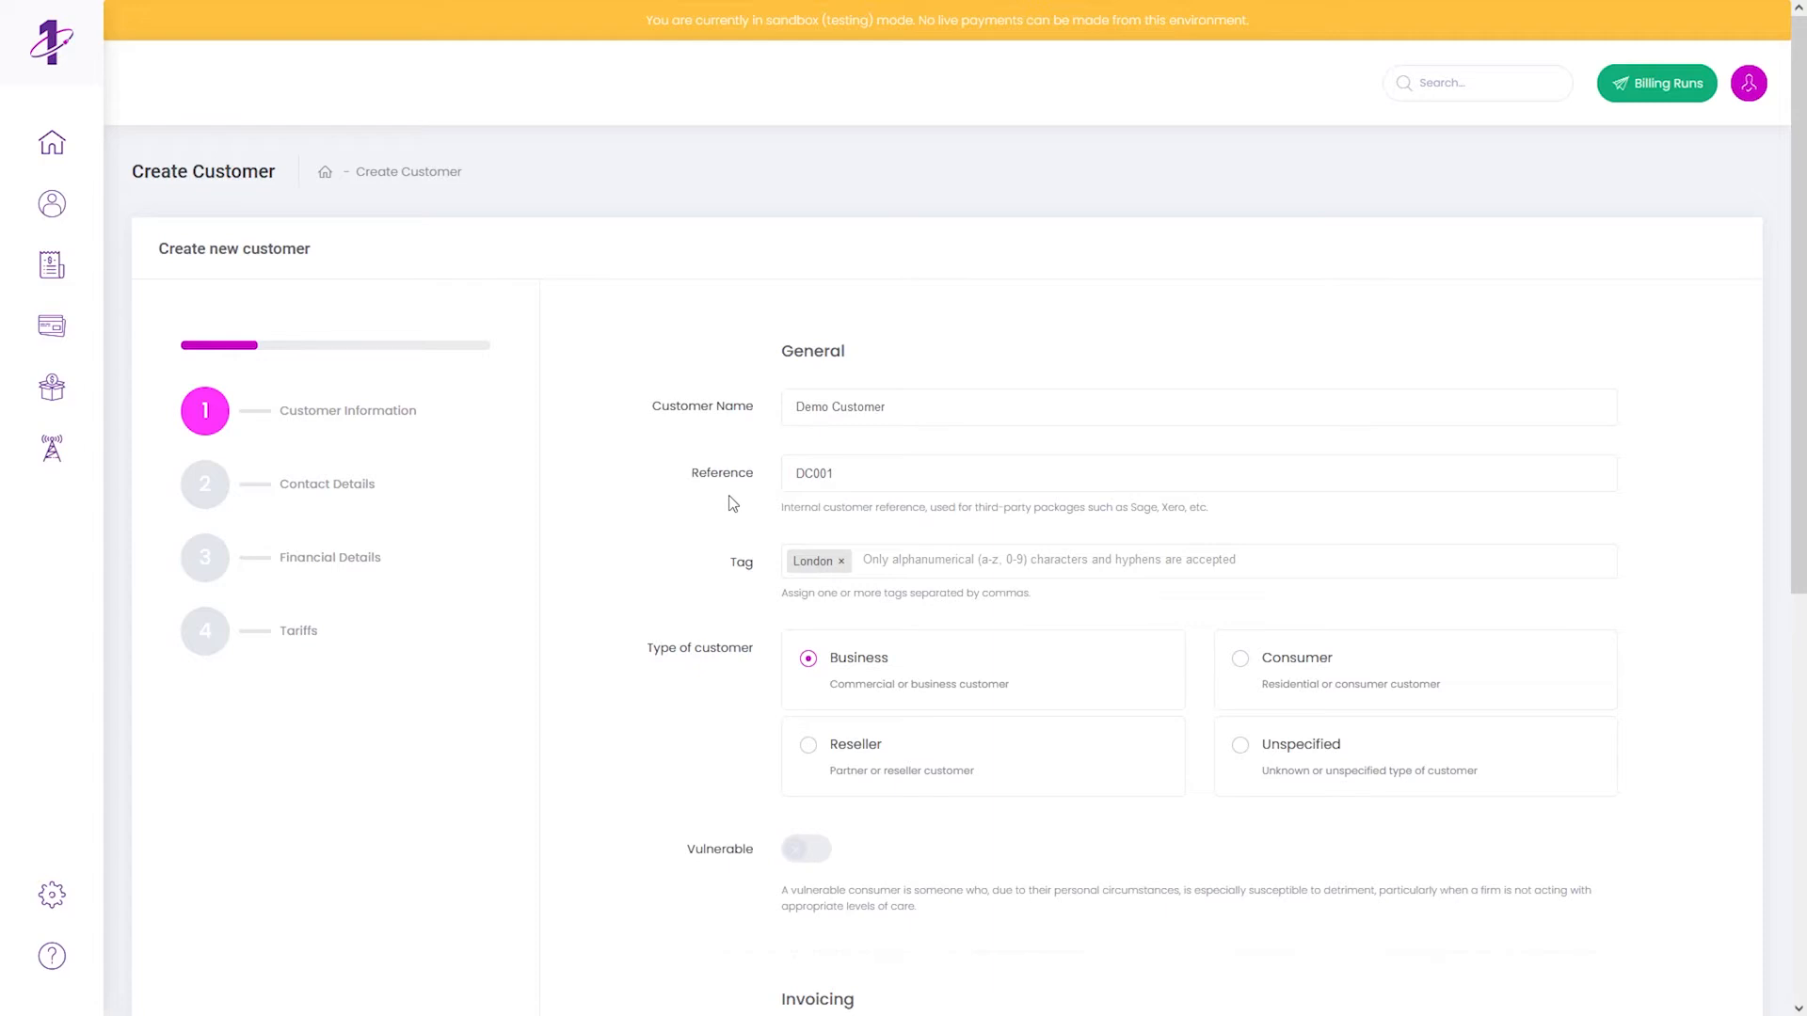
scroll(678, 505, down, 1)
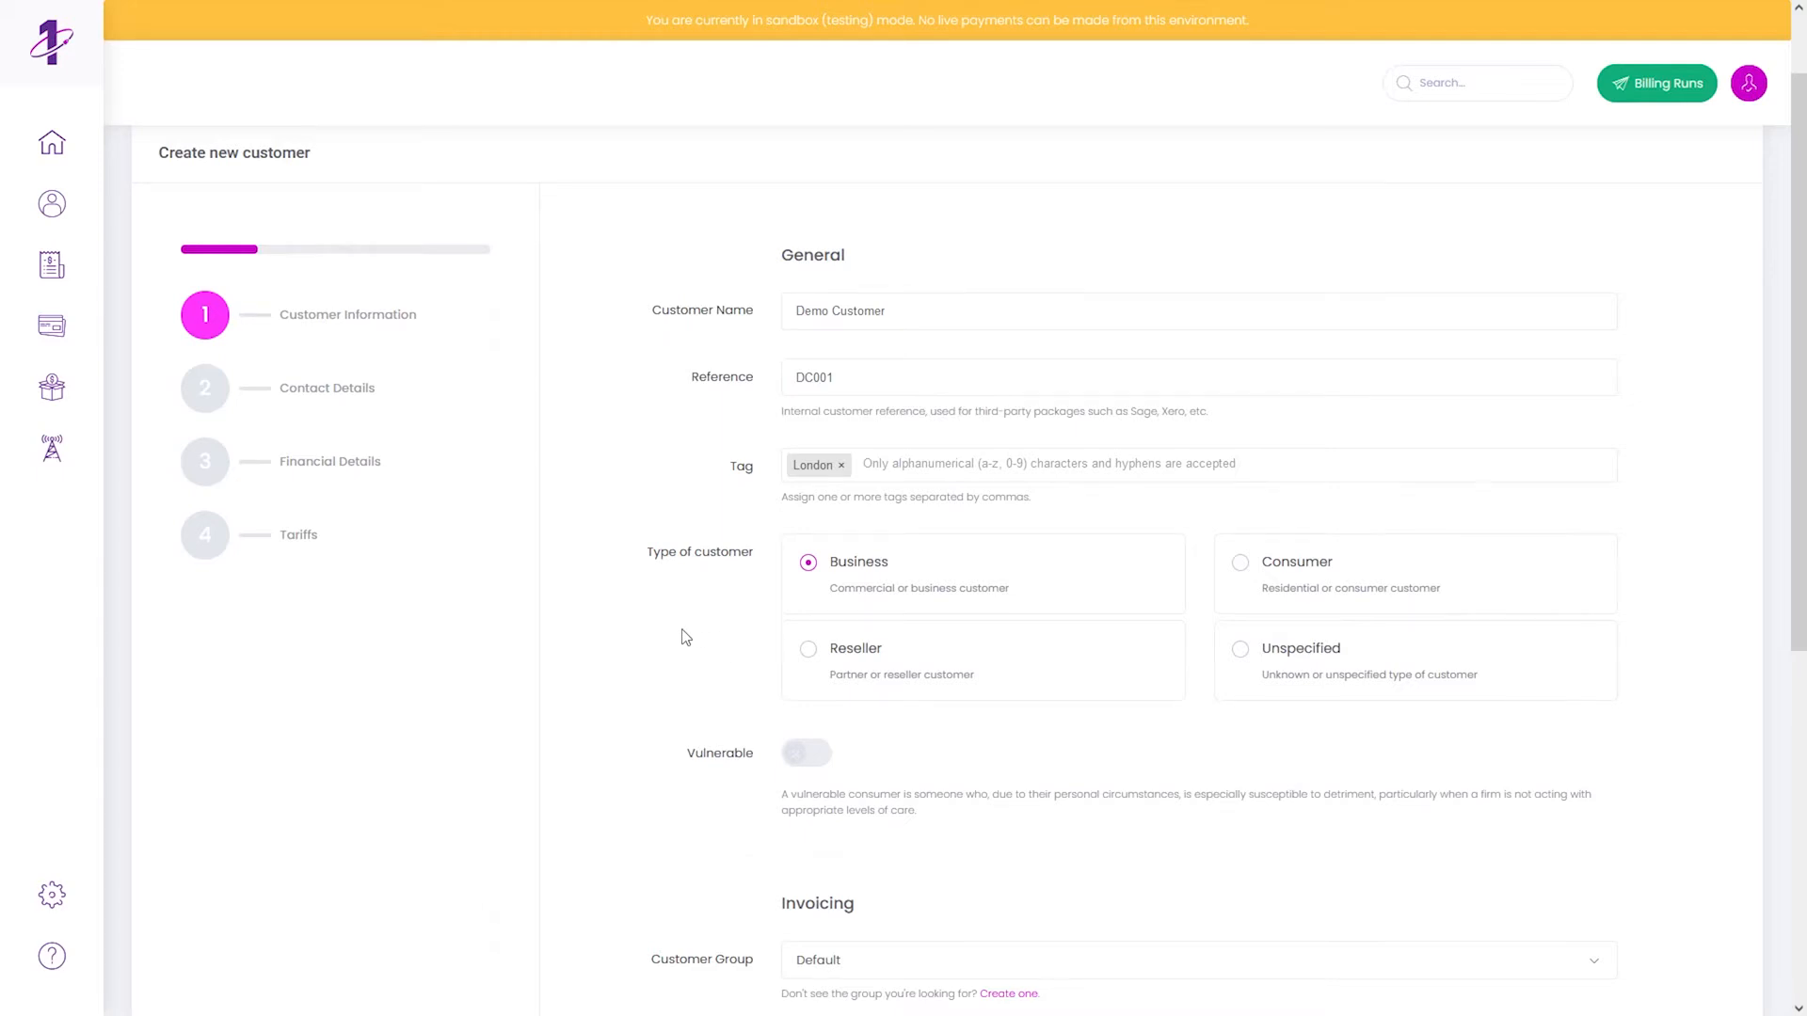
scroll(658, 640, down, 3)
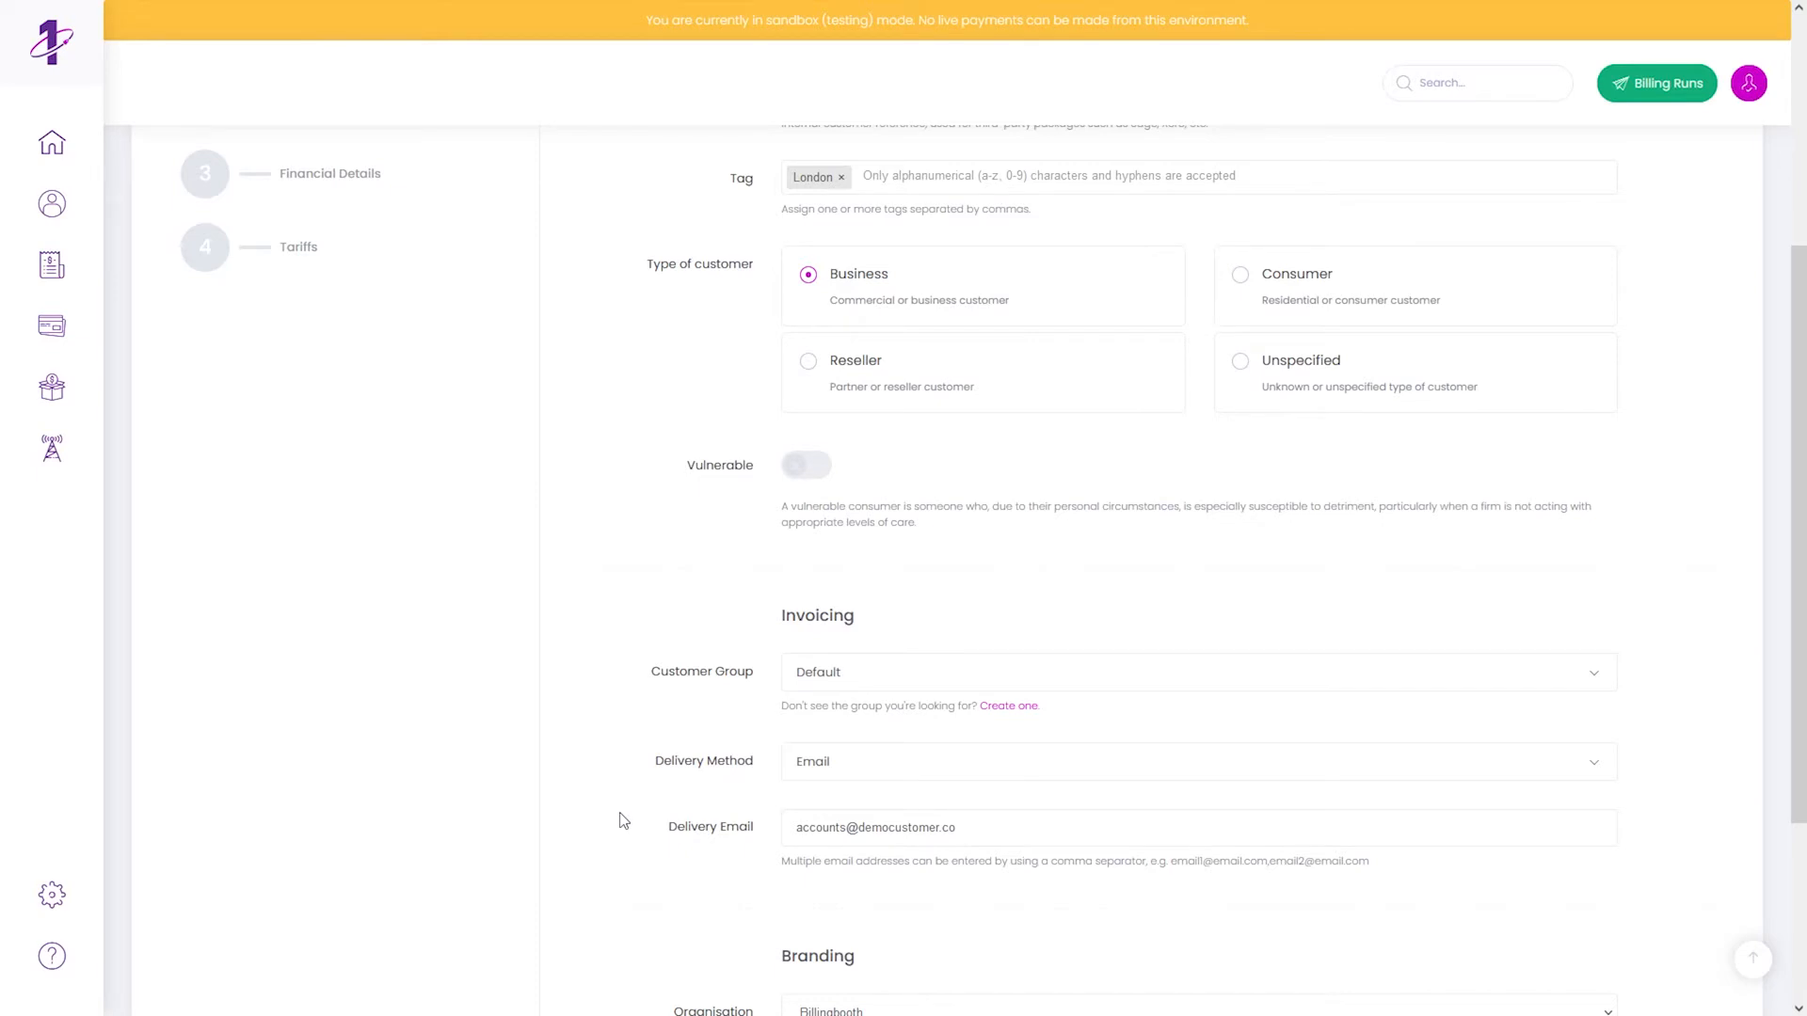
scroll(621, 821, down, 3)
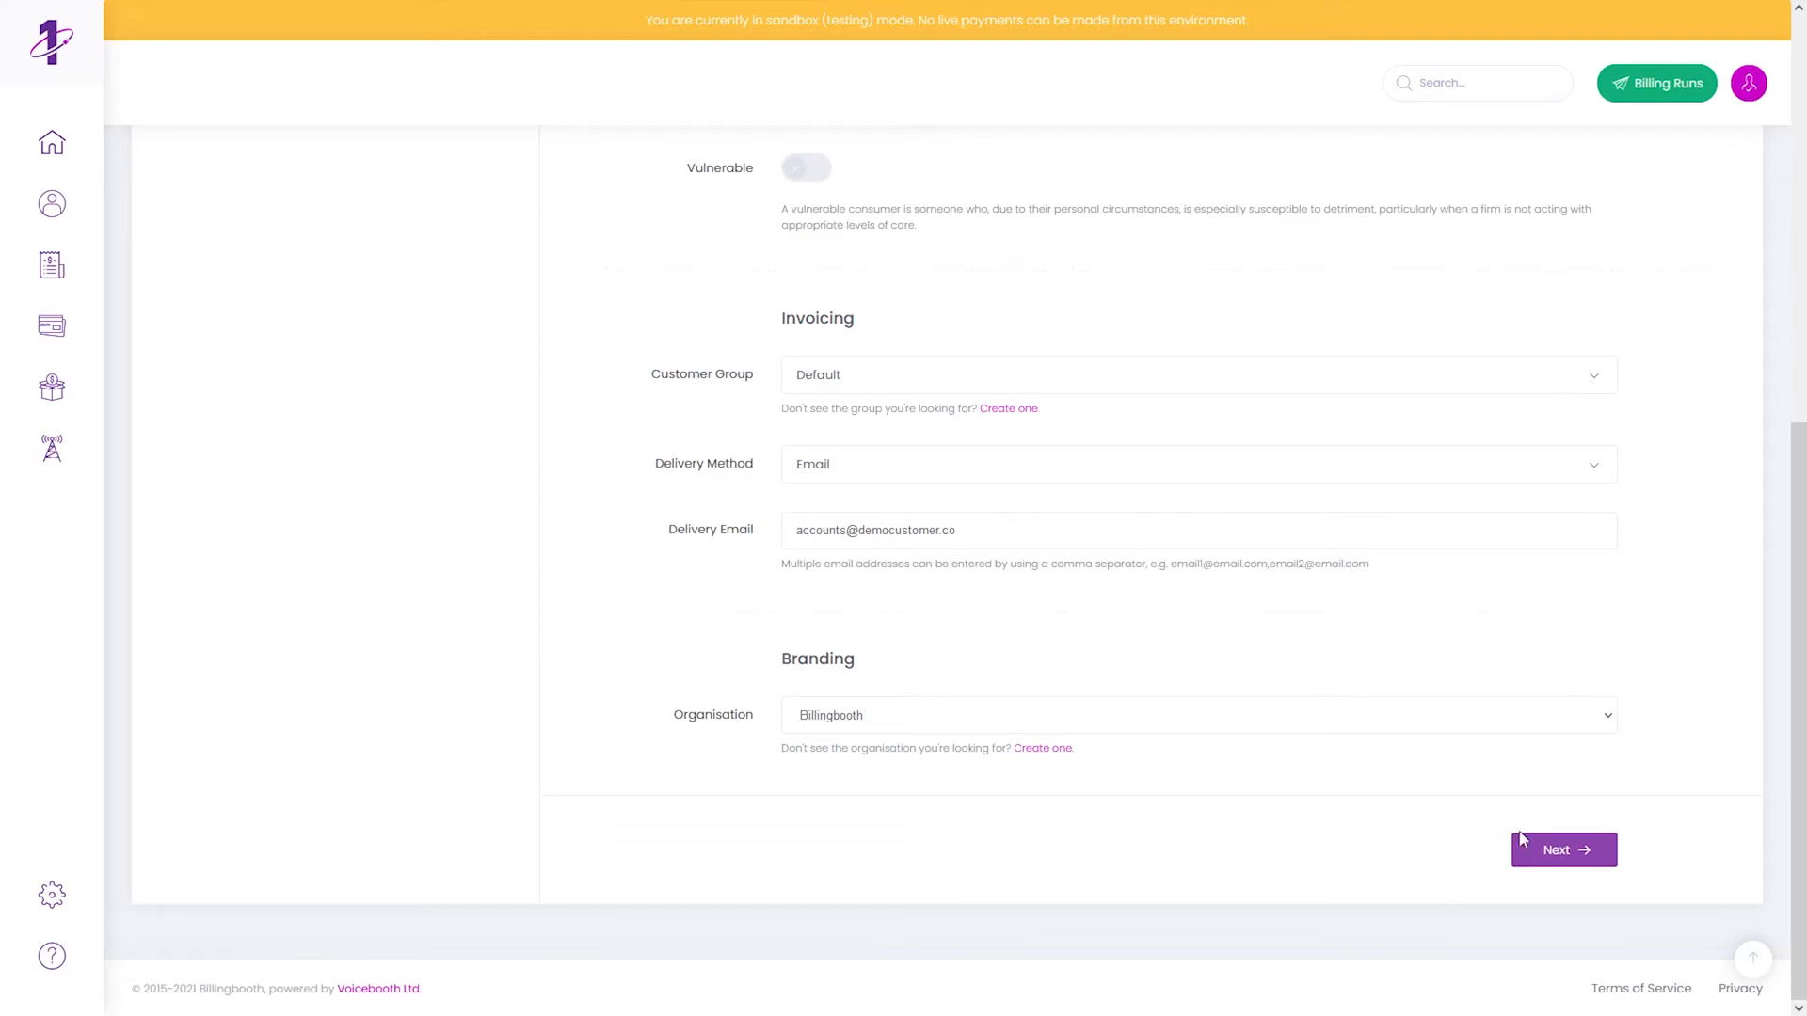
click(1541, 850)
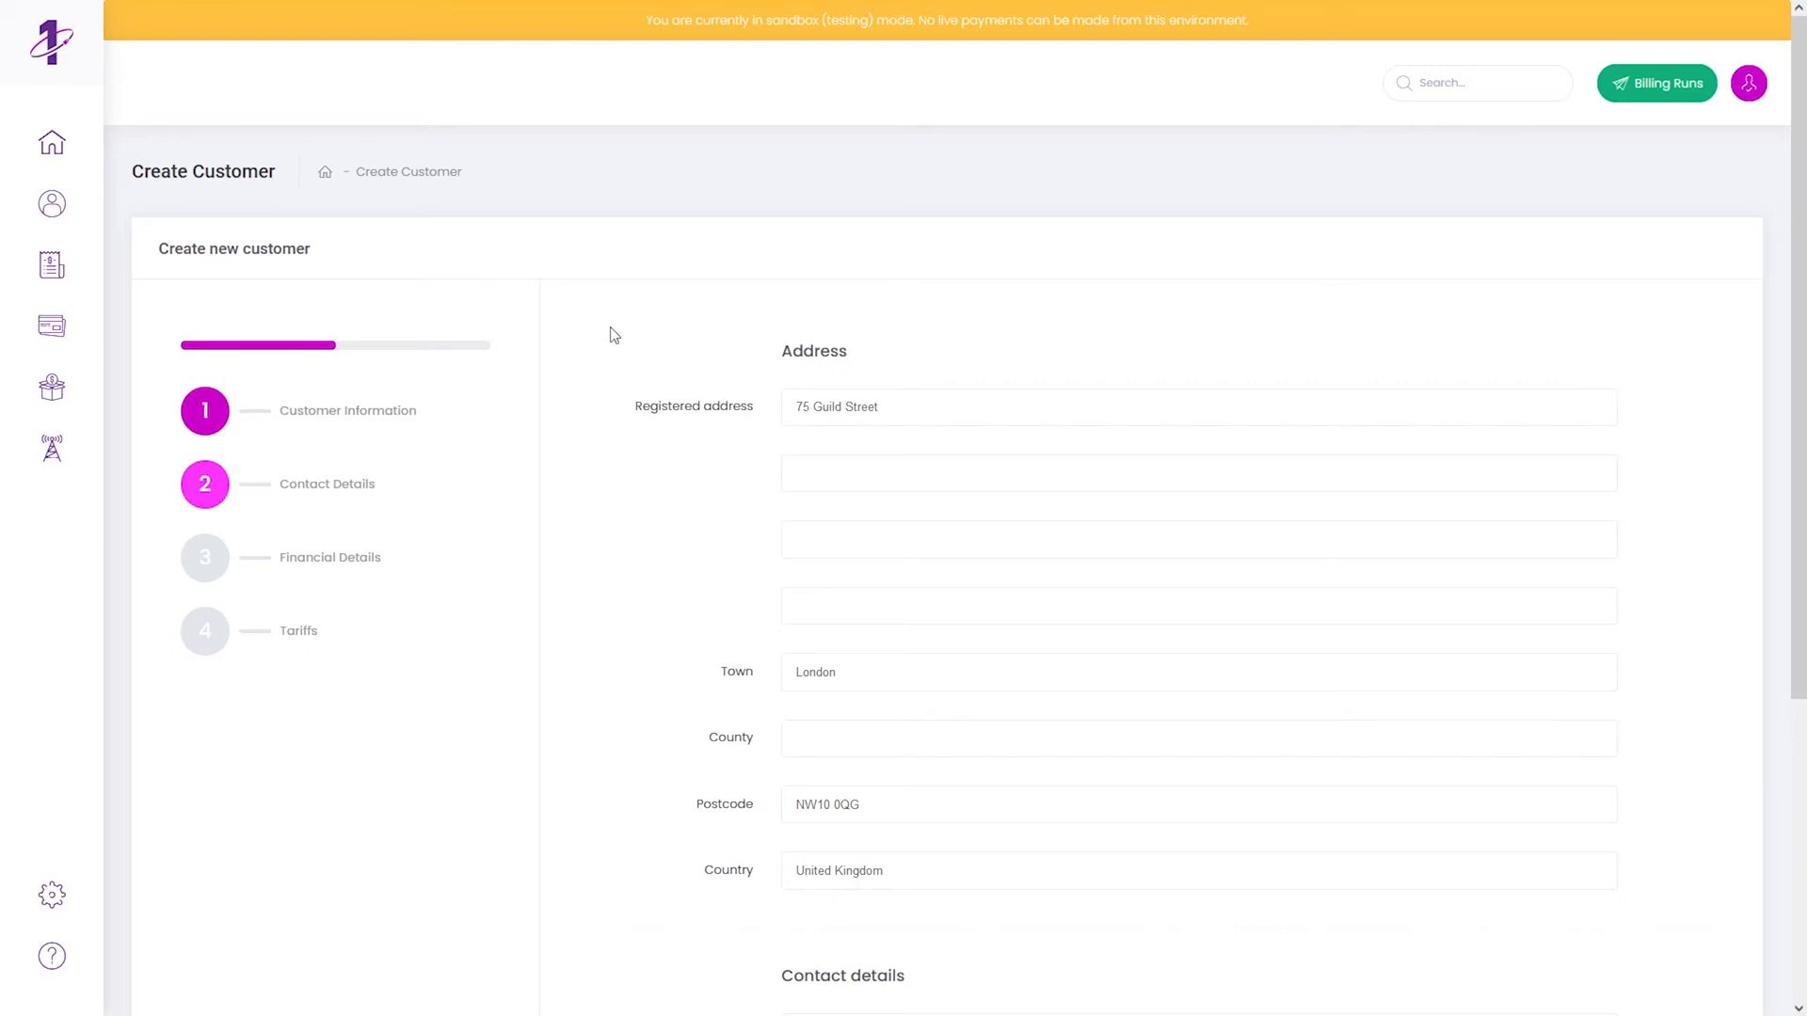
- Complete the customer's address and contact details, and set regular settlement to Direct Debit
scroll(607, 343, down, 5)
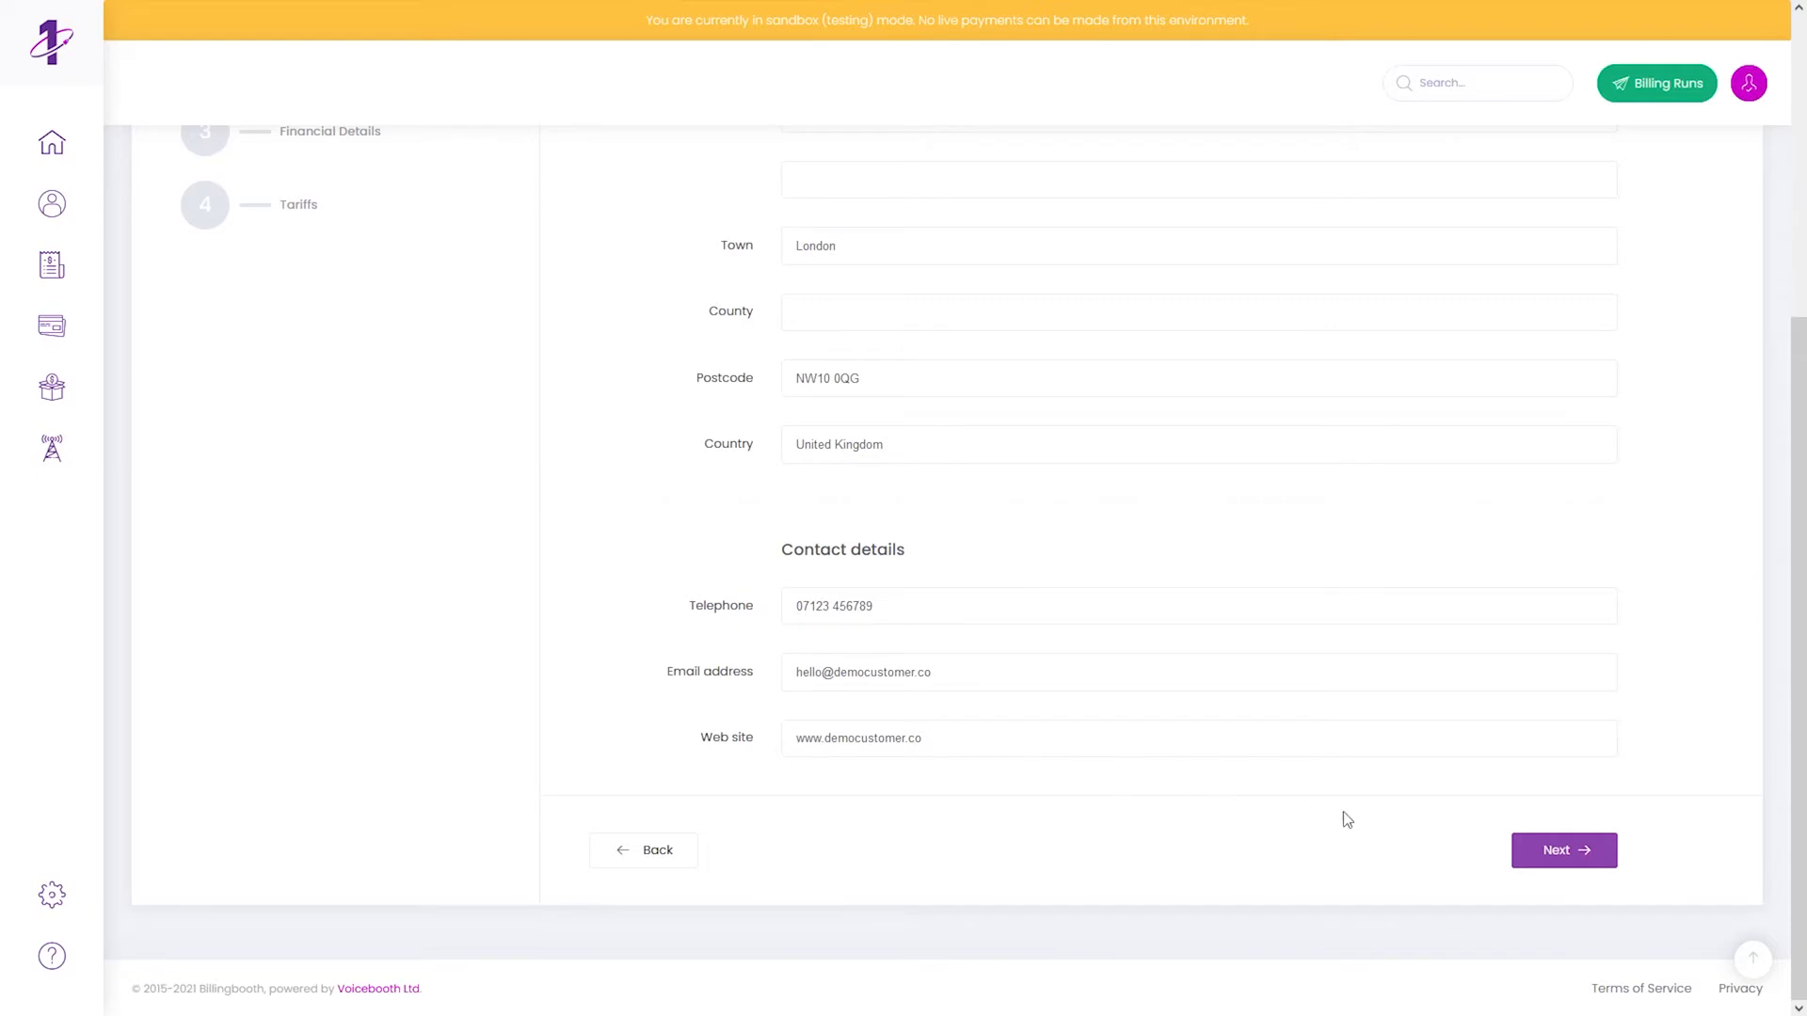
click(1535, 873)
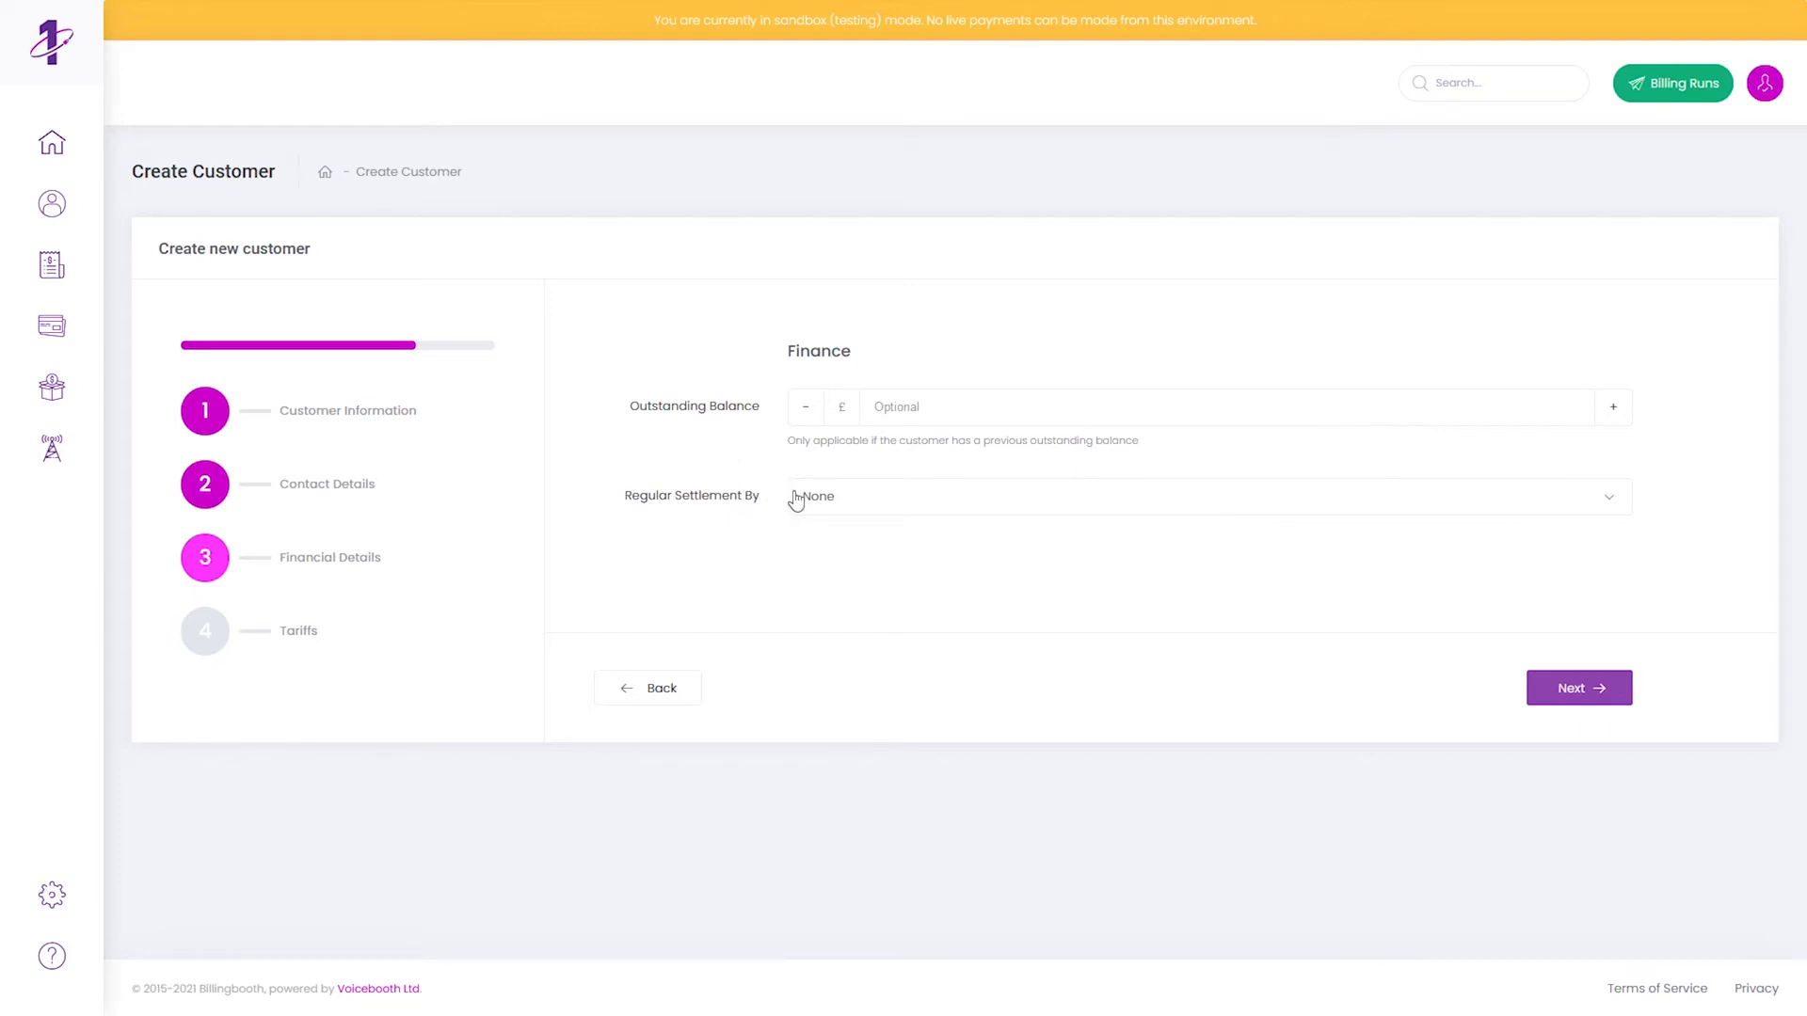
click(830, 504)
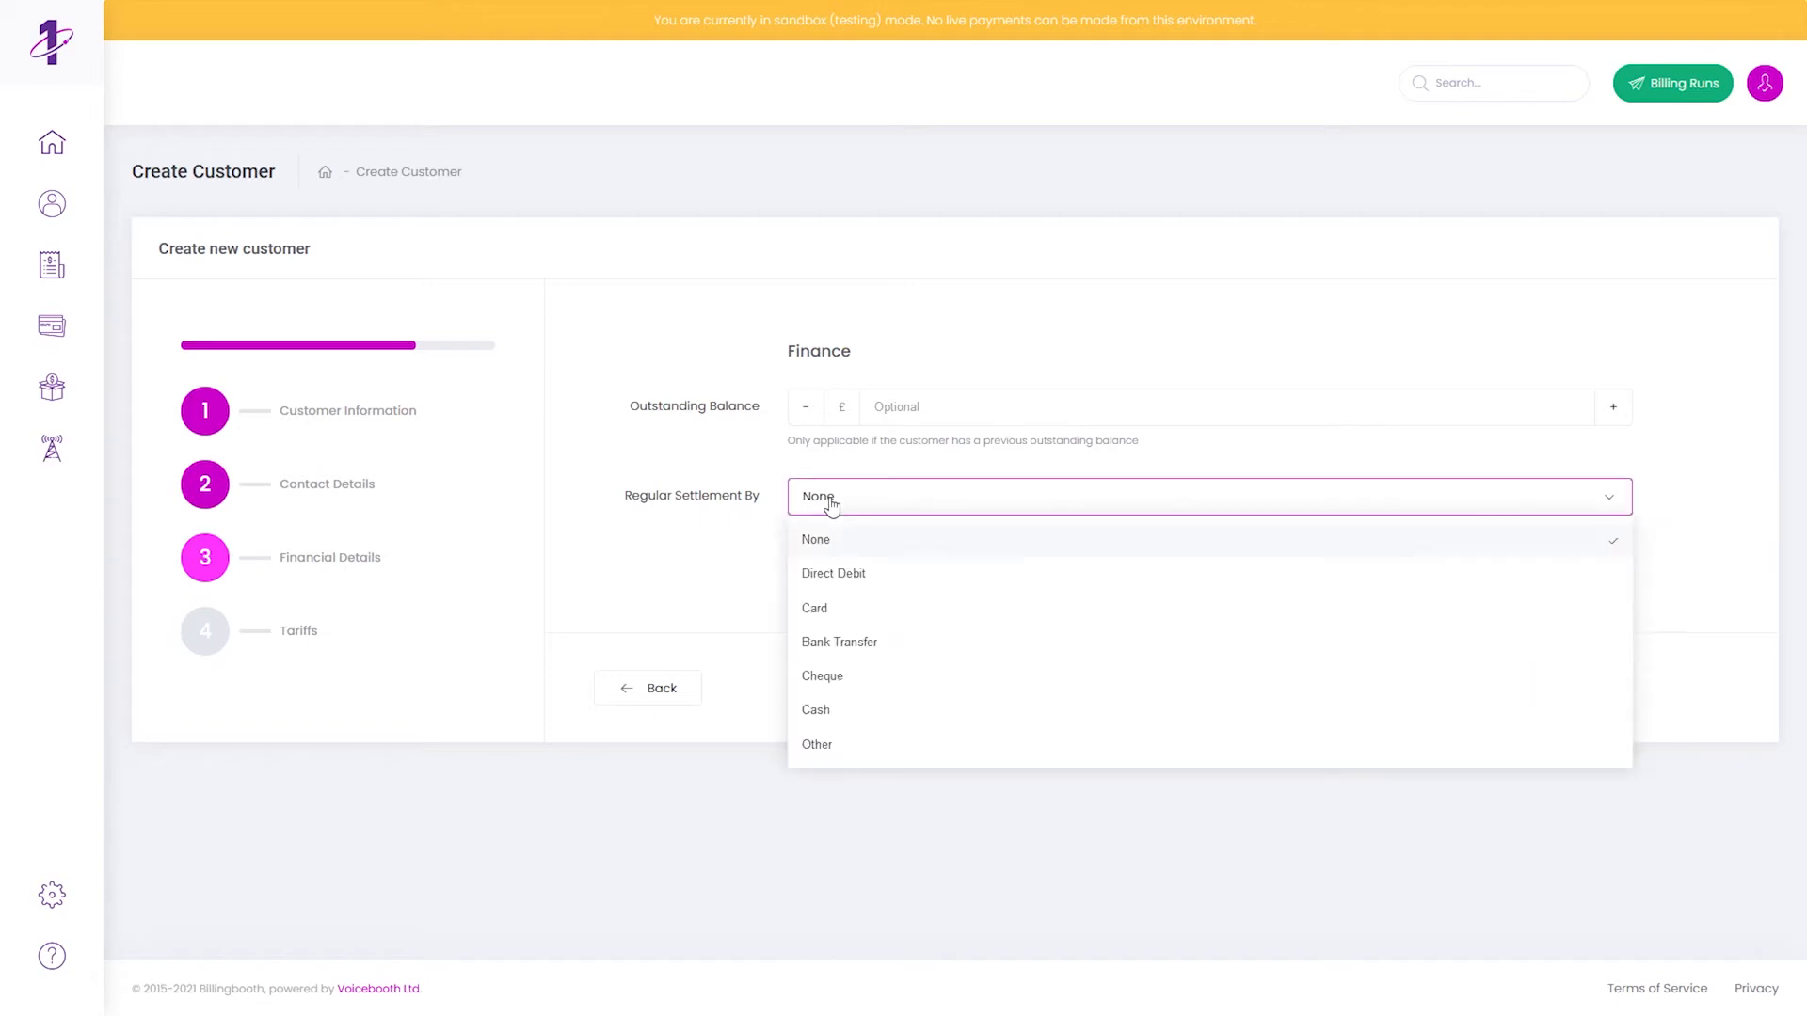
click(852, 573)
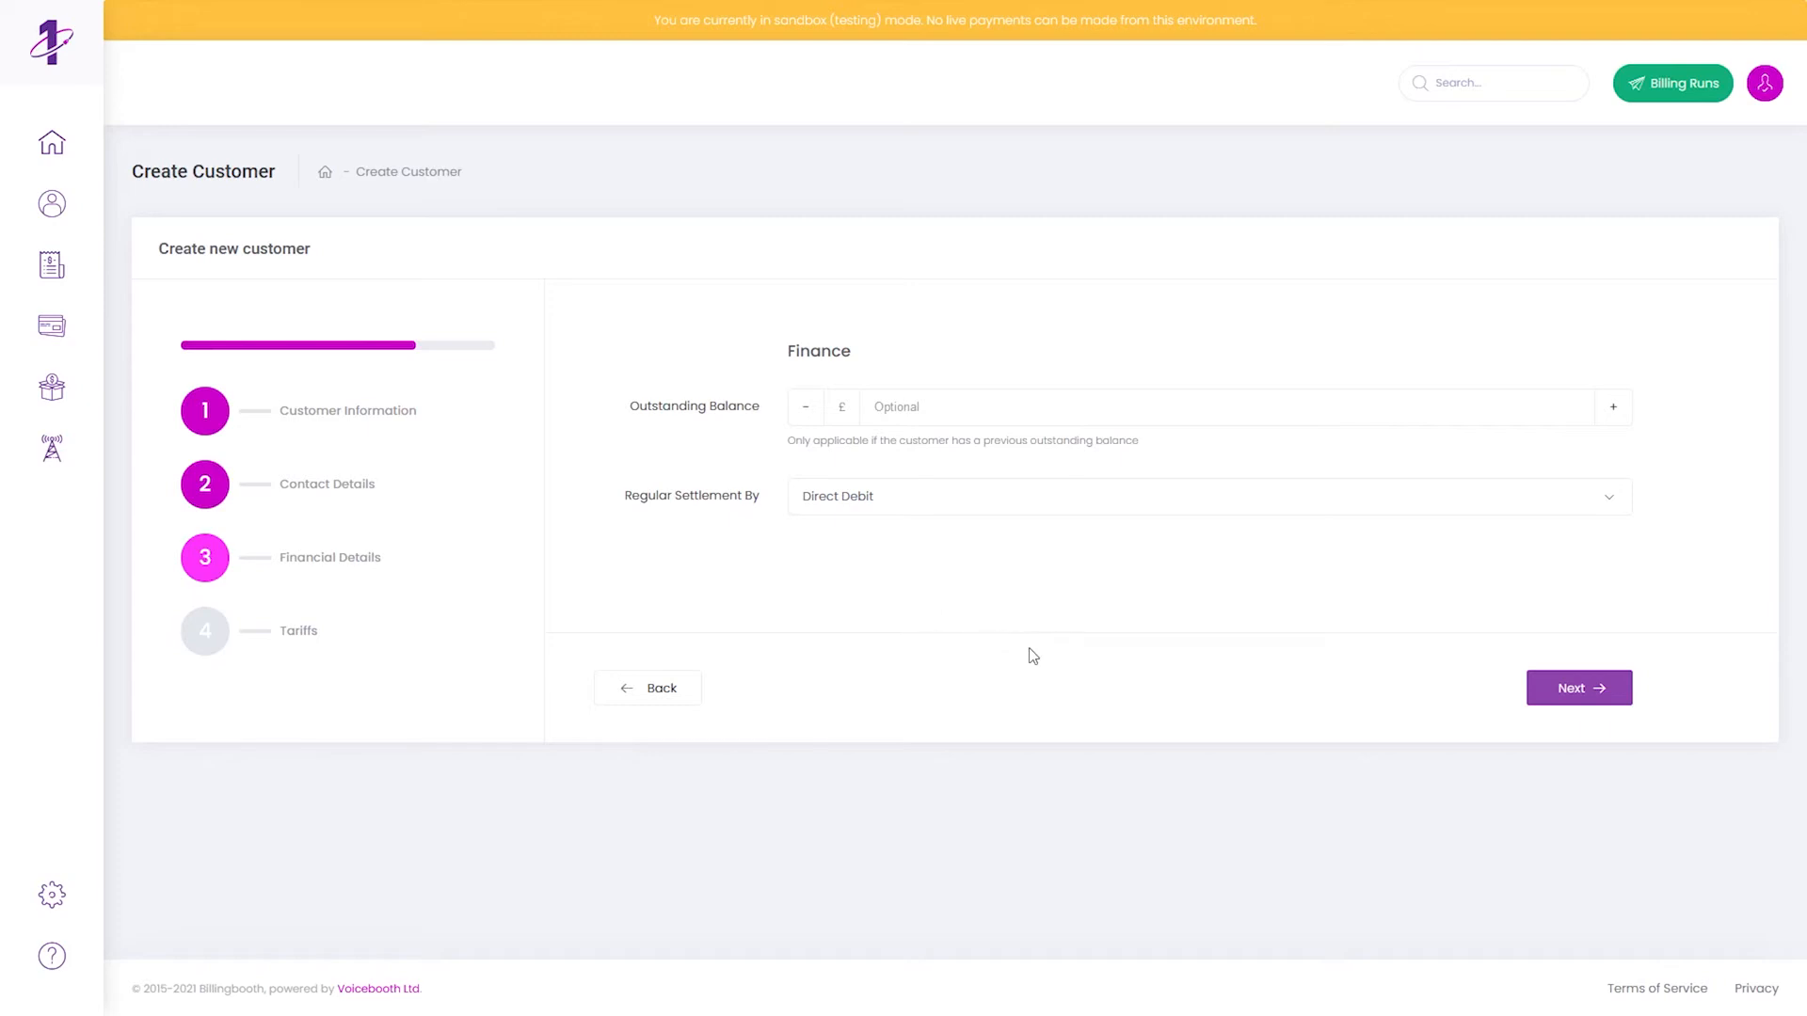
click(1566, 694)
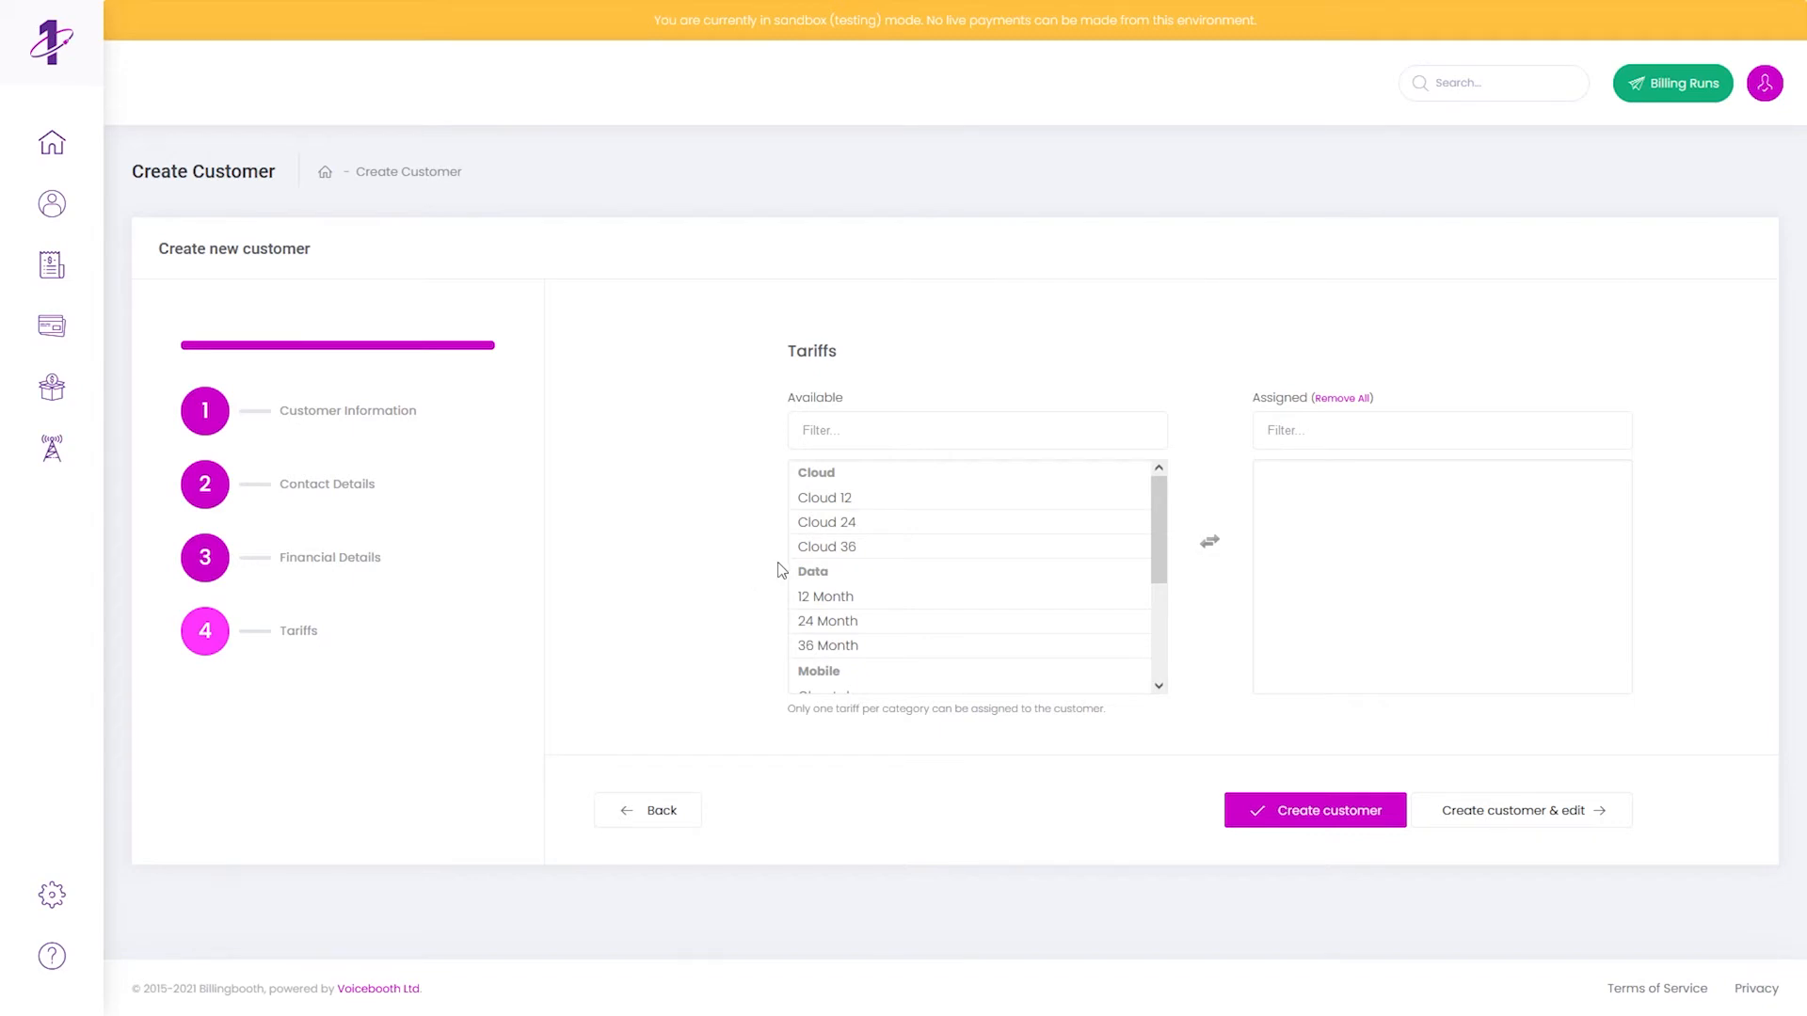
- Assign the Cloud 24 and Tortoise tariffs, and create the customer with its details opened for editing
double_click(889, 524)
scroll(888, 524, down, 1)
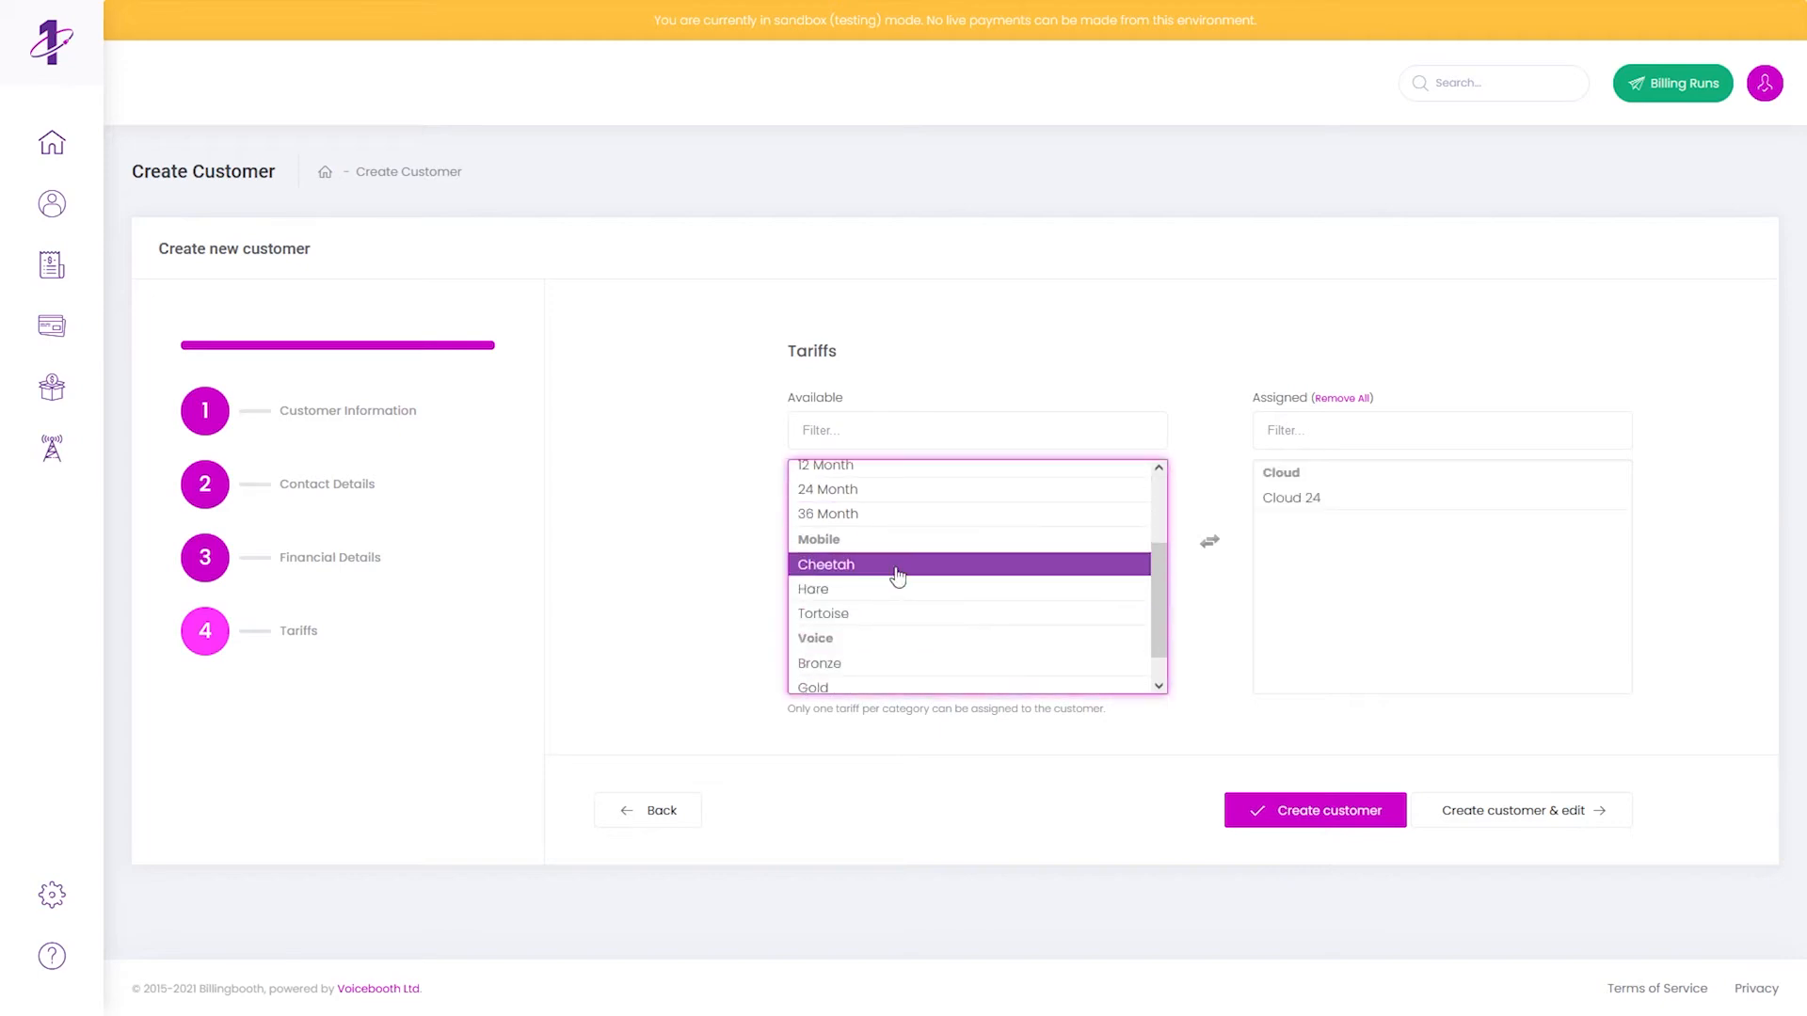
double_click(888, 613)
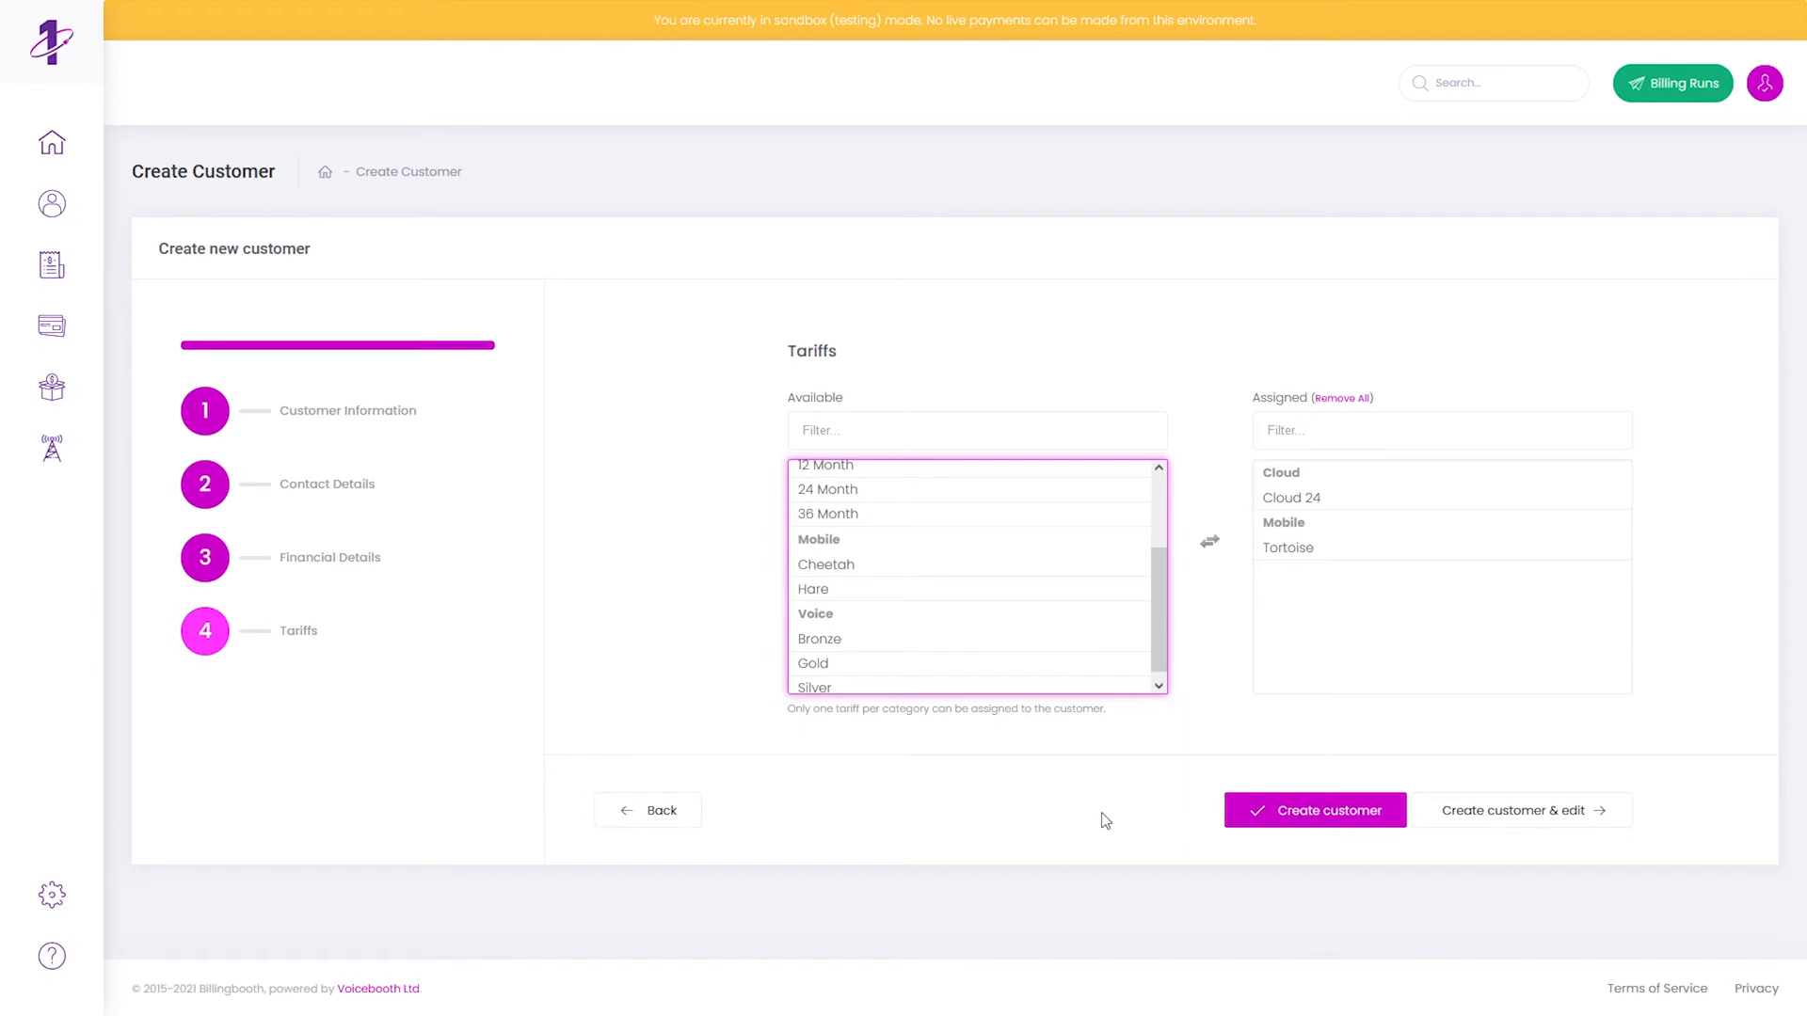
click(1484, 825)
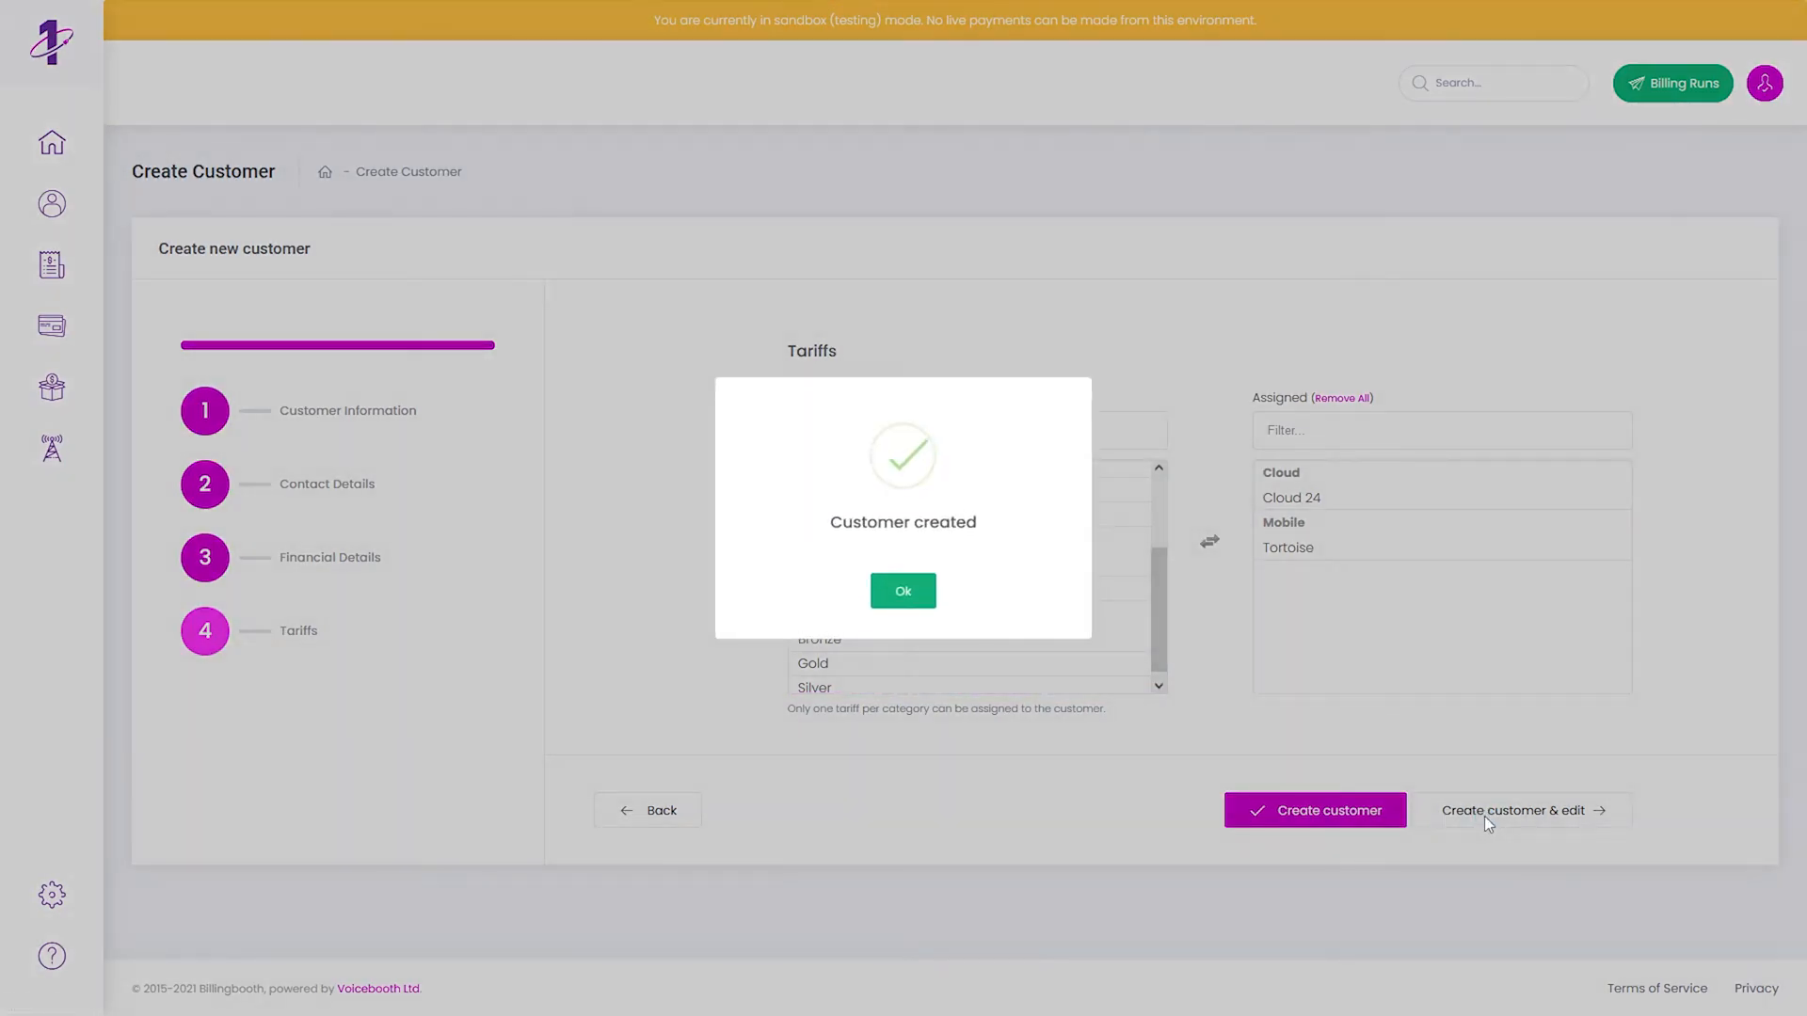
click(909, 596)
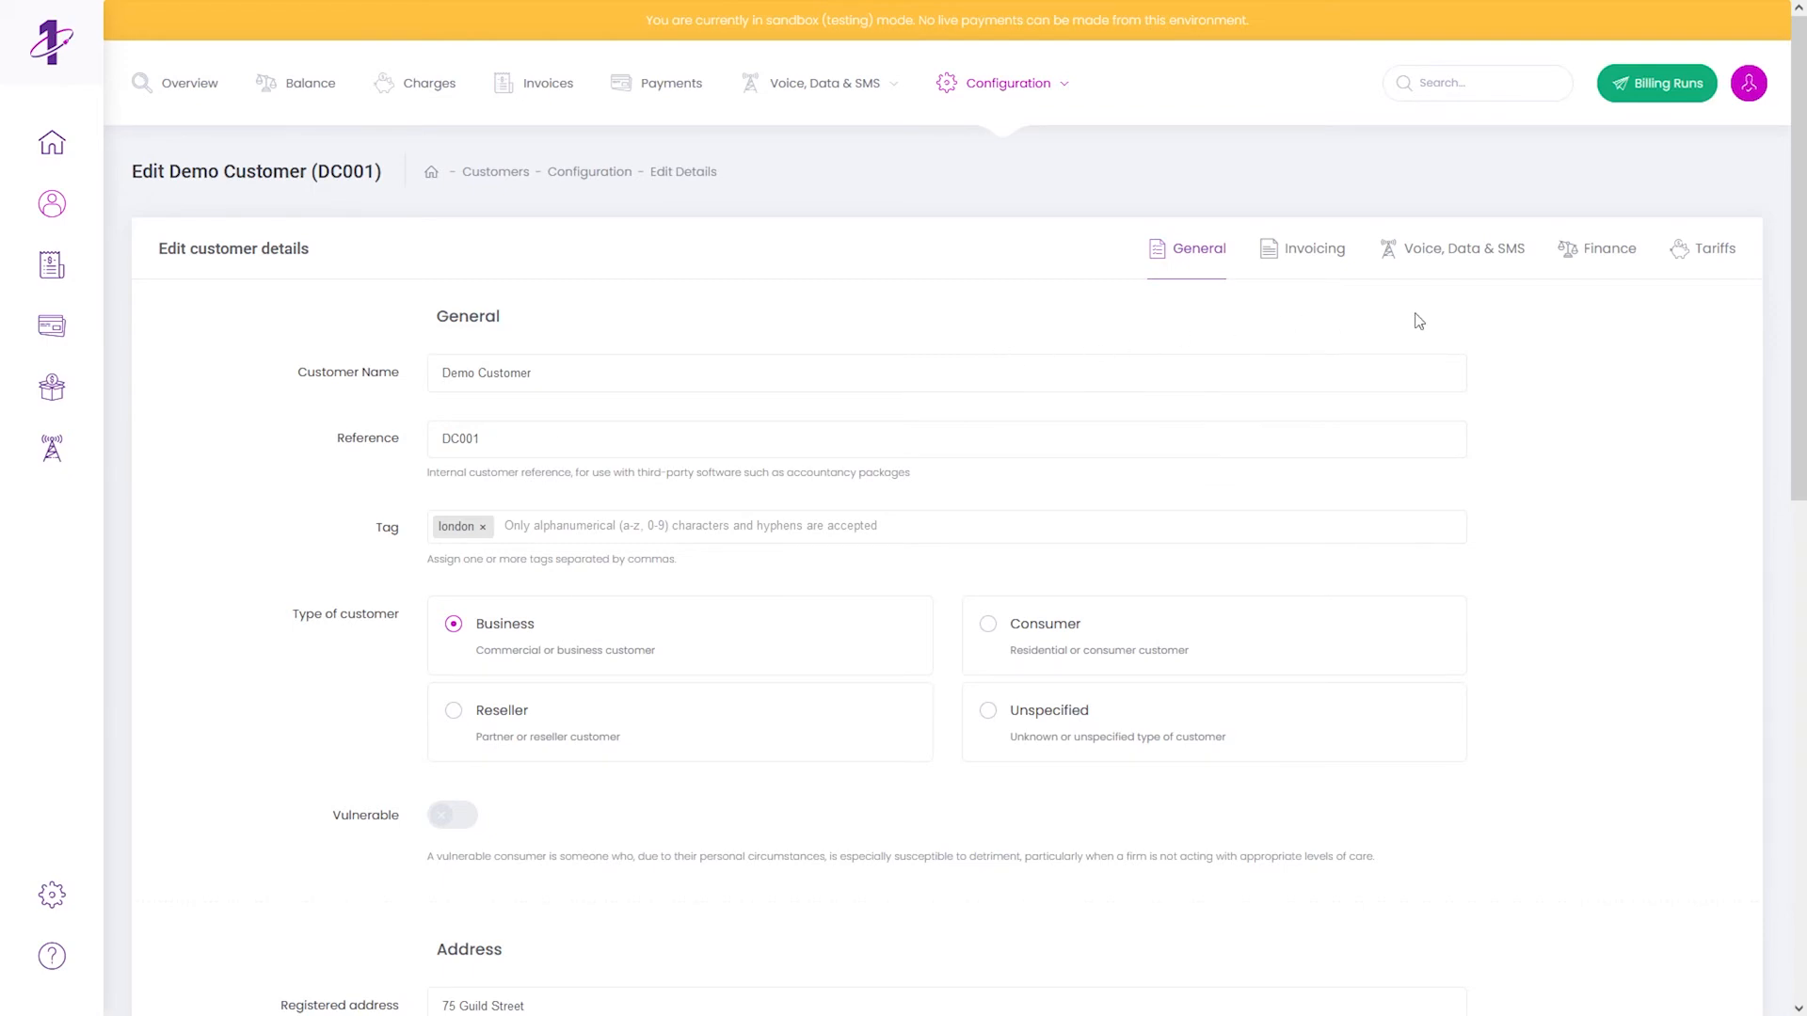
- Review the new customer's invoicing options and the usage statement settings for voice, data and SMS
click(1316, 268)
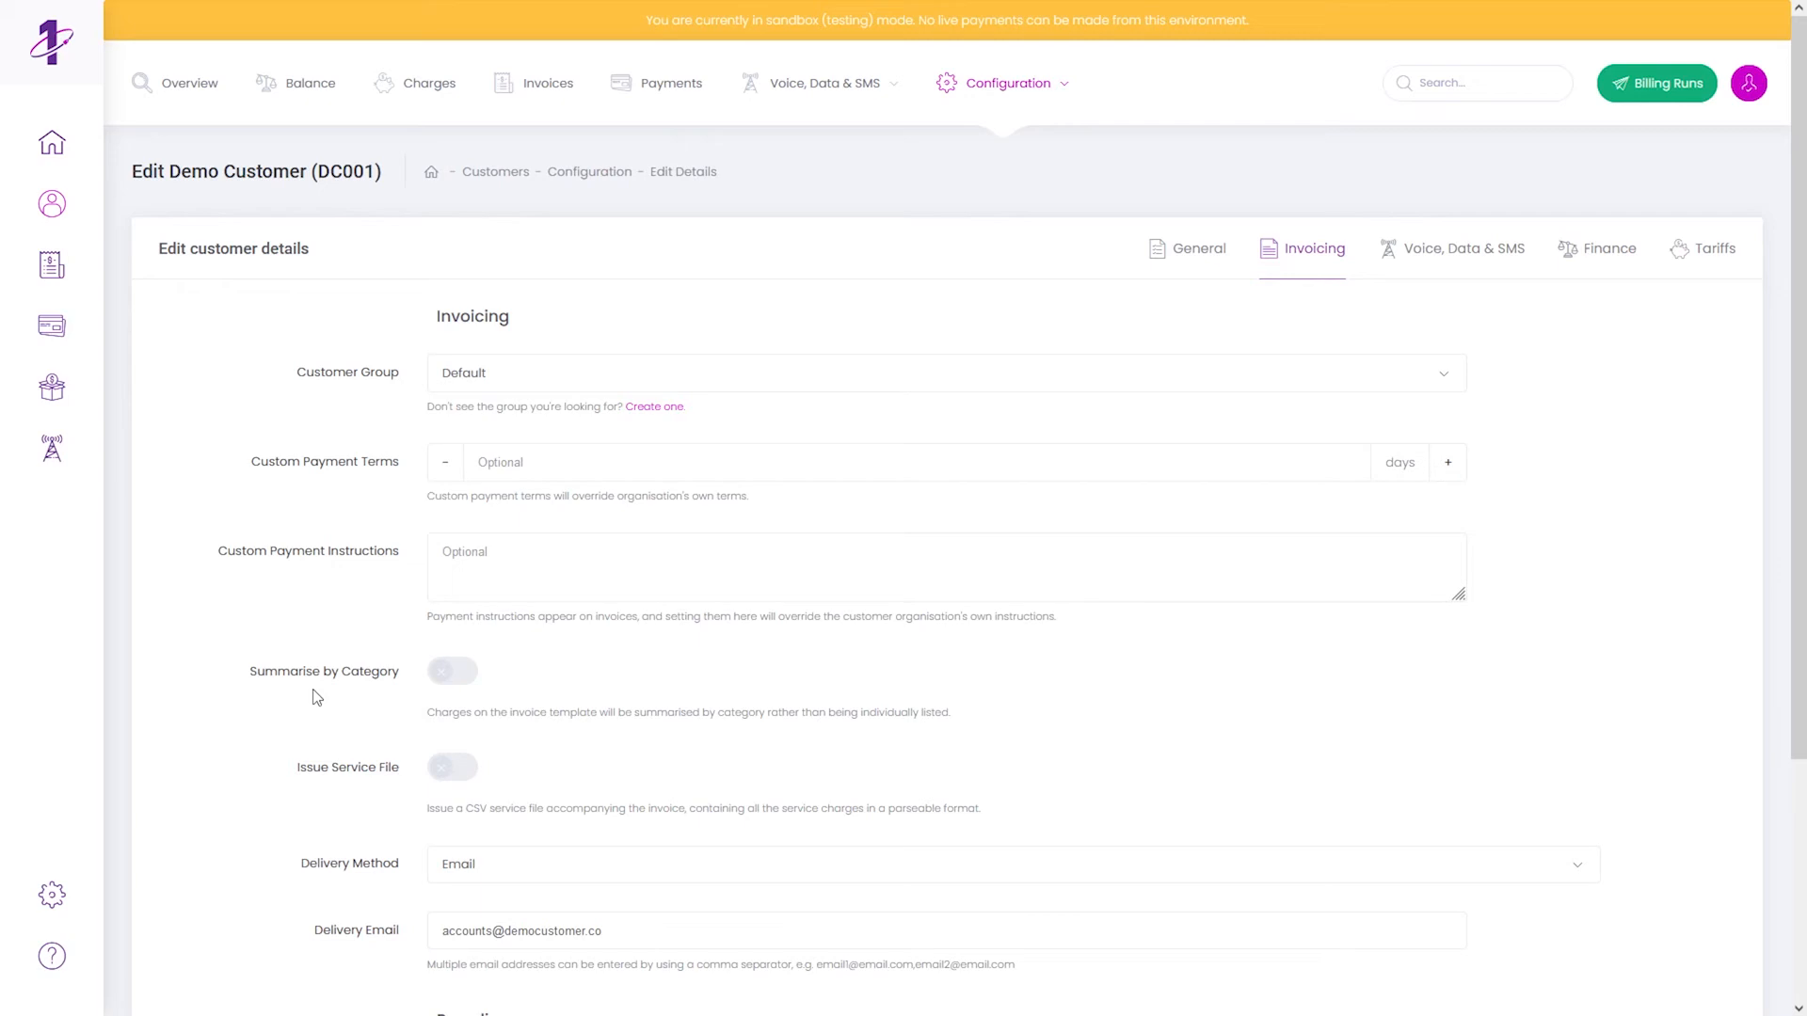
scroll(291, 696, down, 2)
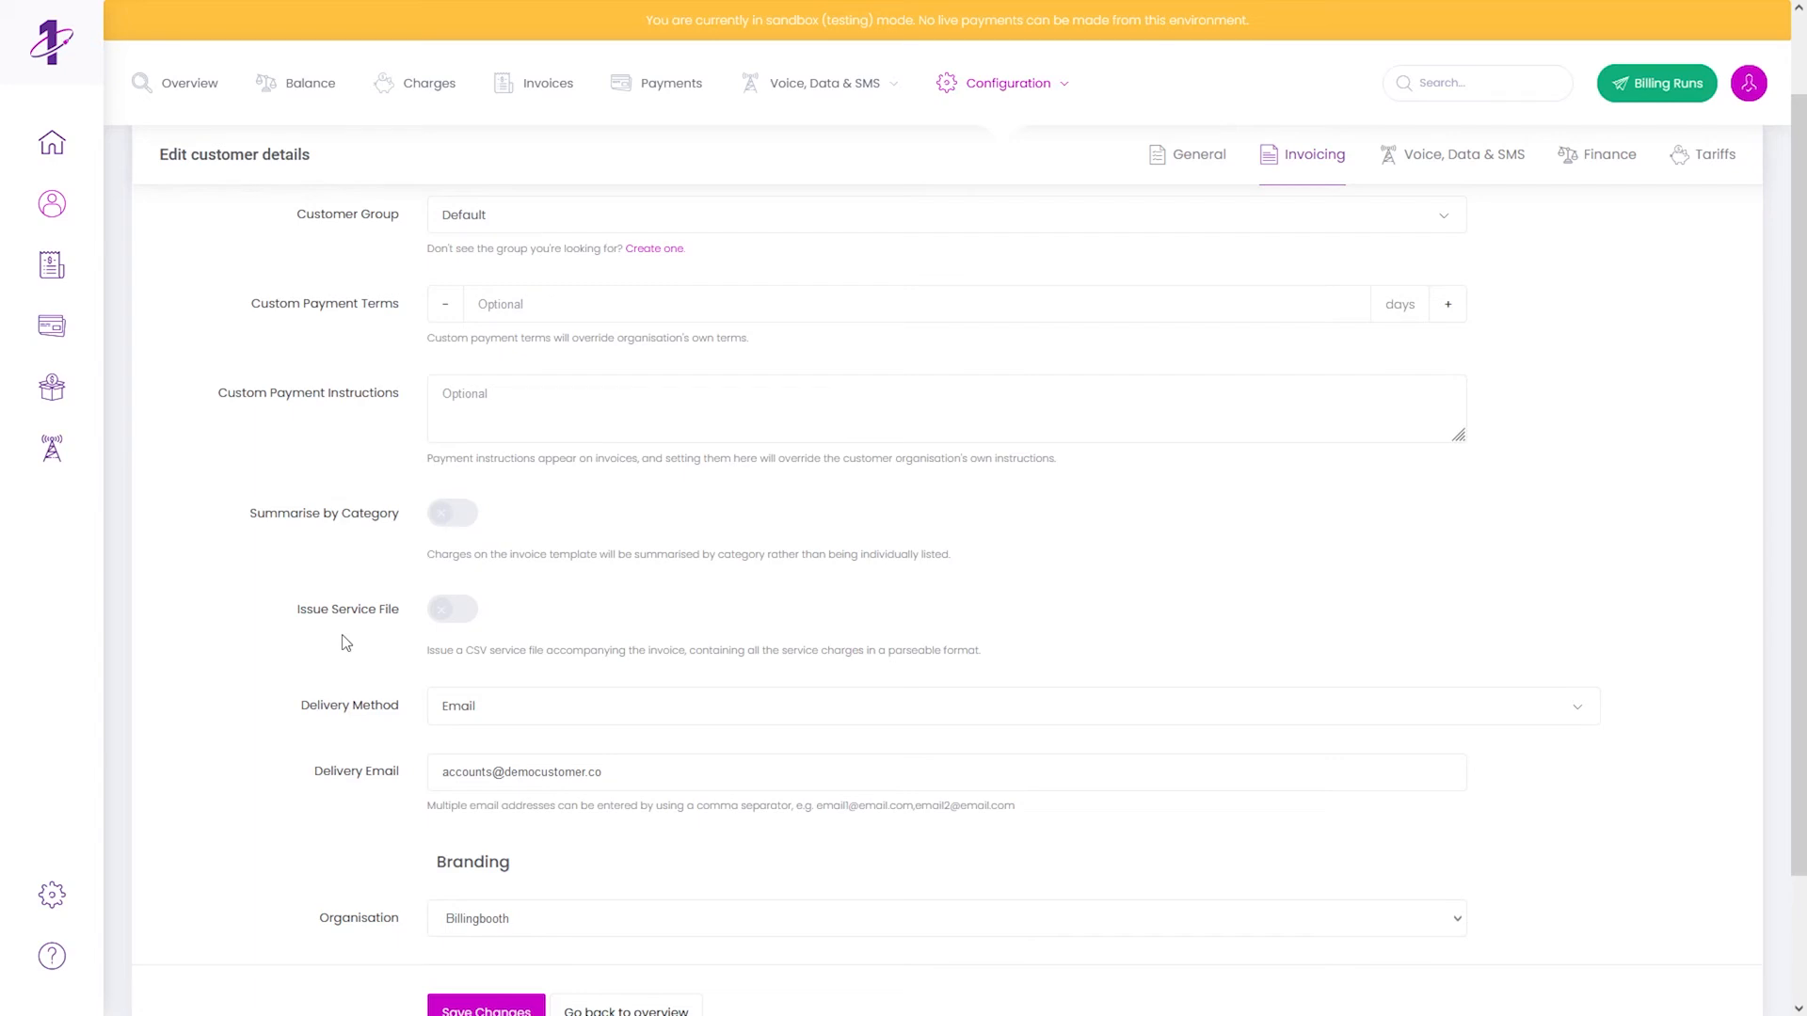
scroll(347, 643, up, 2)
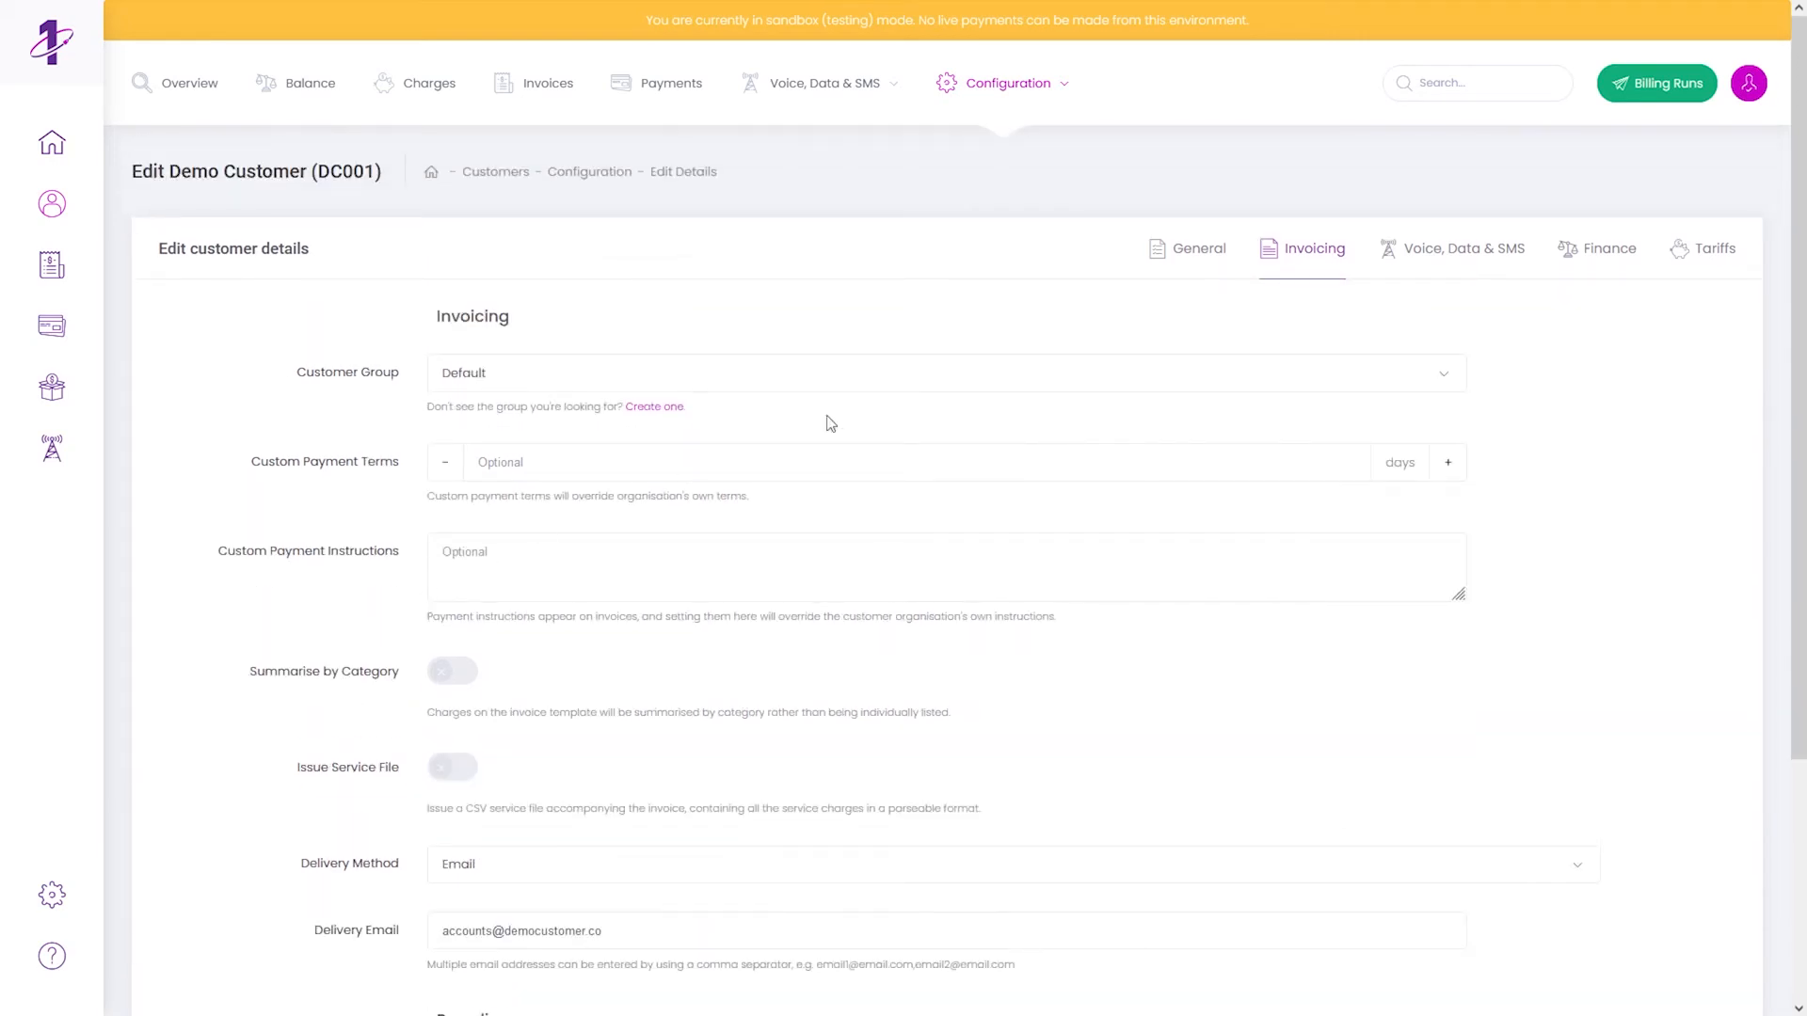
click(1456, 275)
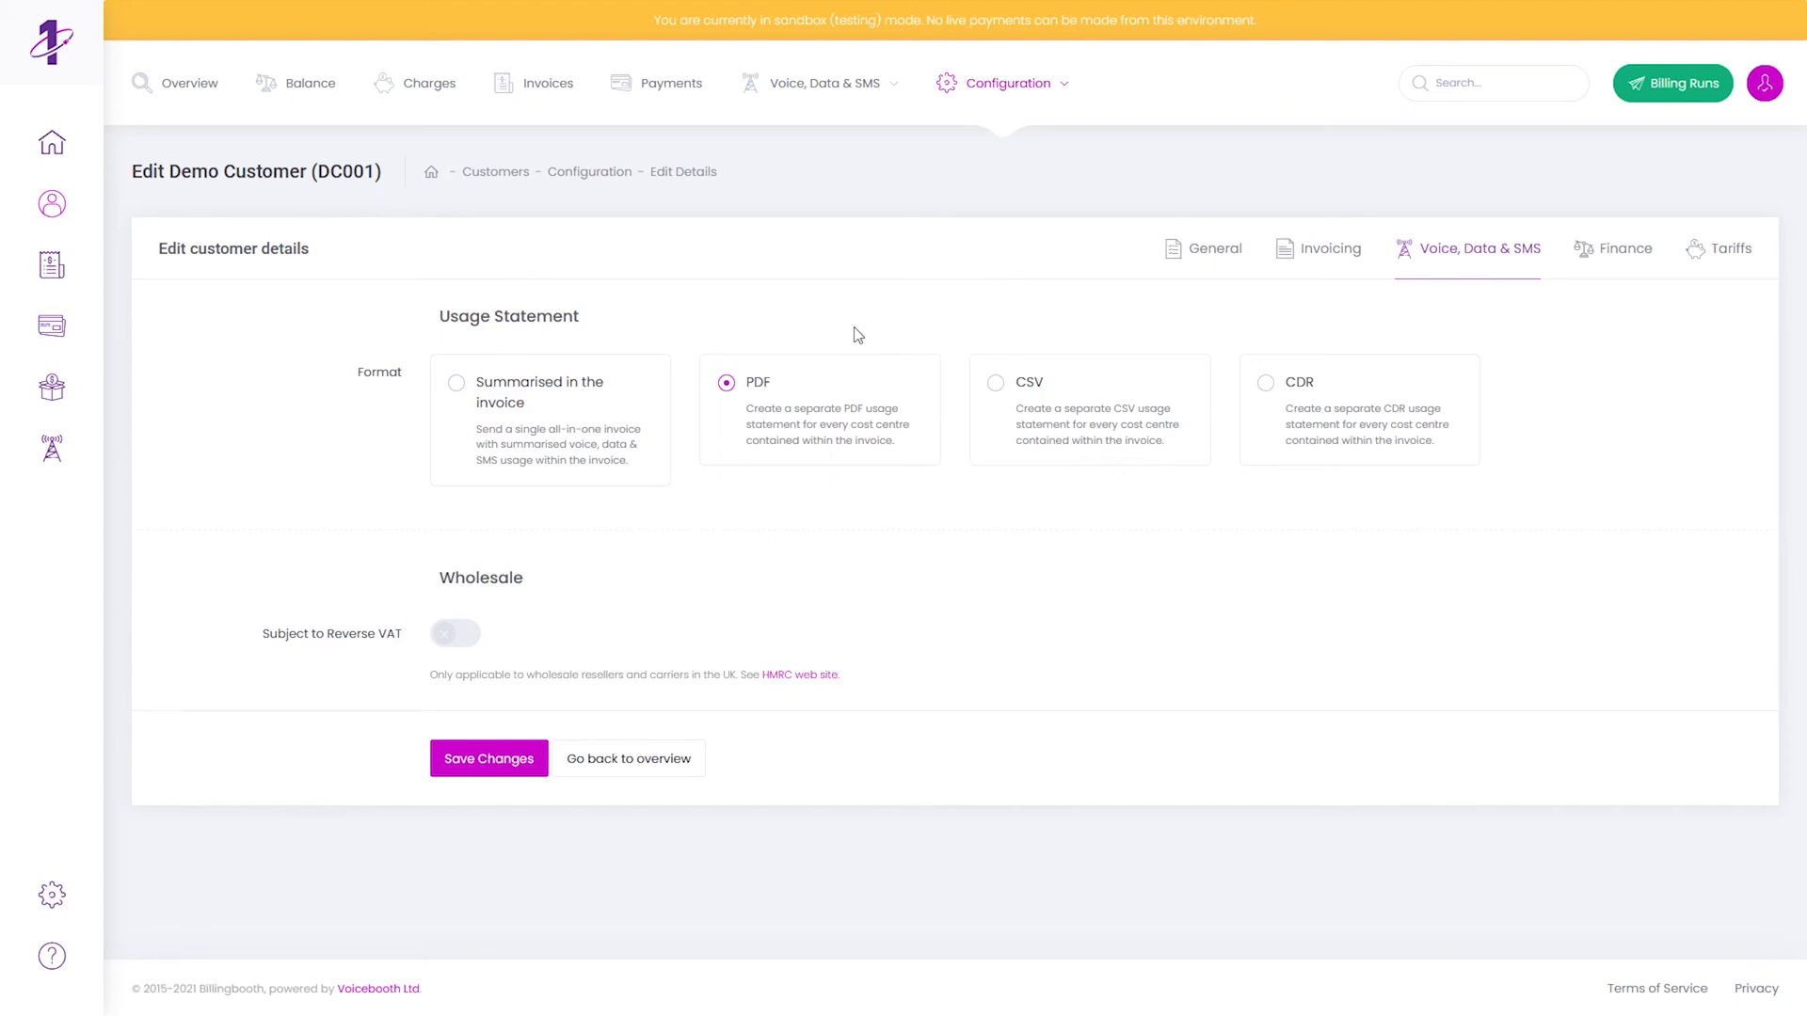
- Return to the customer list, open the bulk customer import, and check the filled-in customer-template.xlsx spreadsheet
click(512, 178)
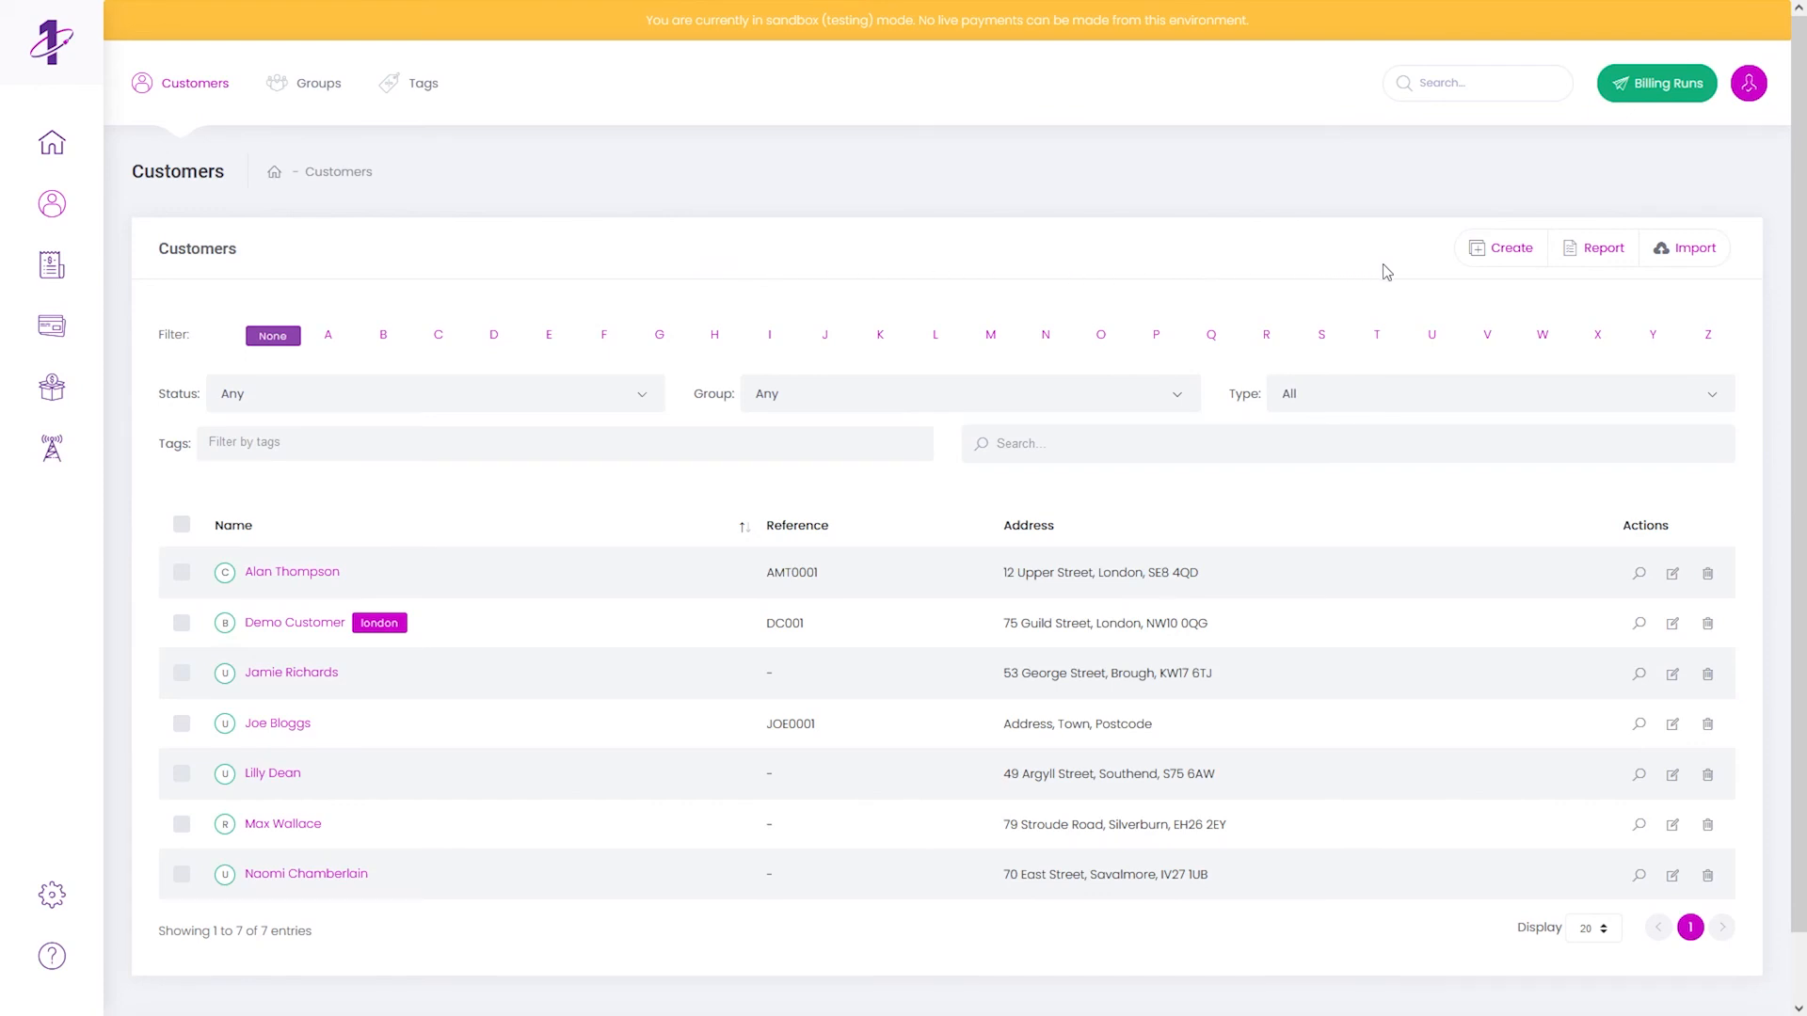
click(1693, 254)
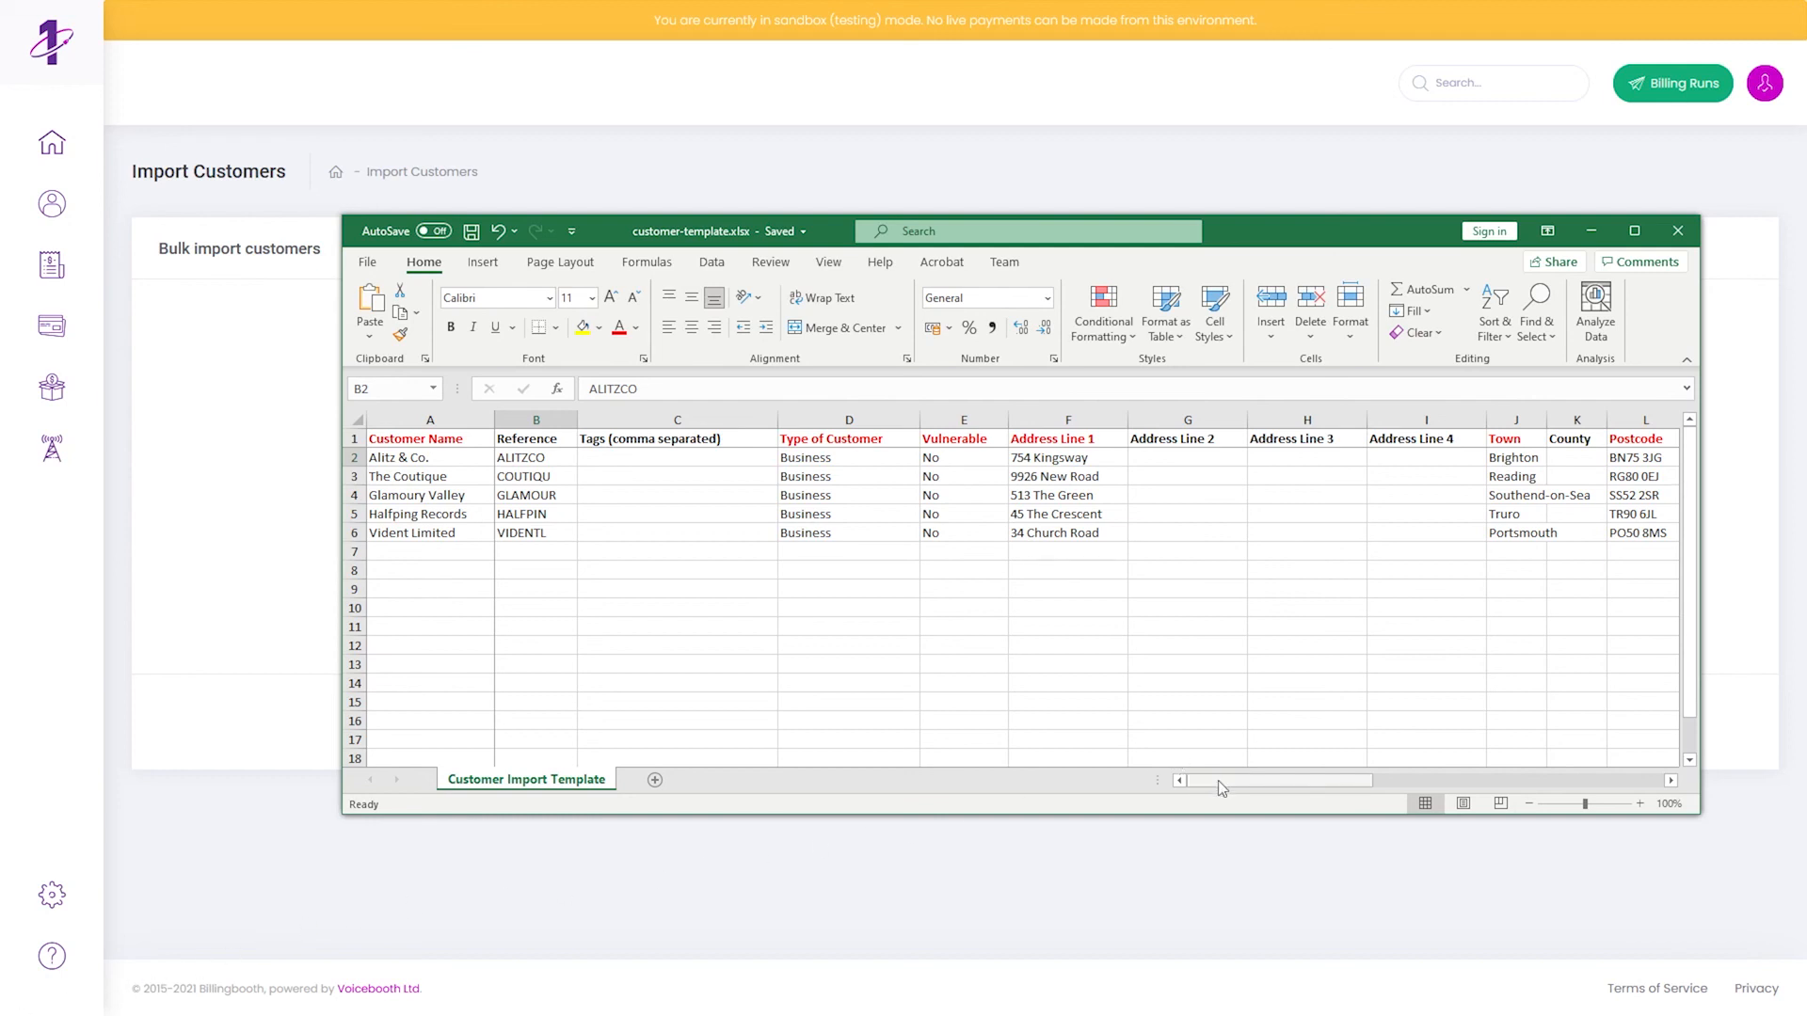
drag(1223, 782, 1129, 804)
click(238, 885)
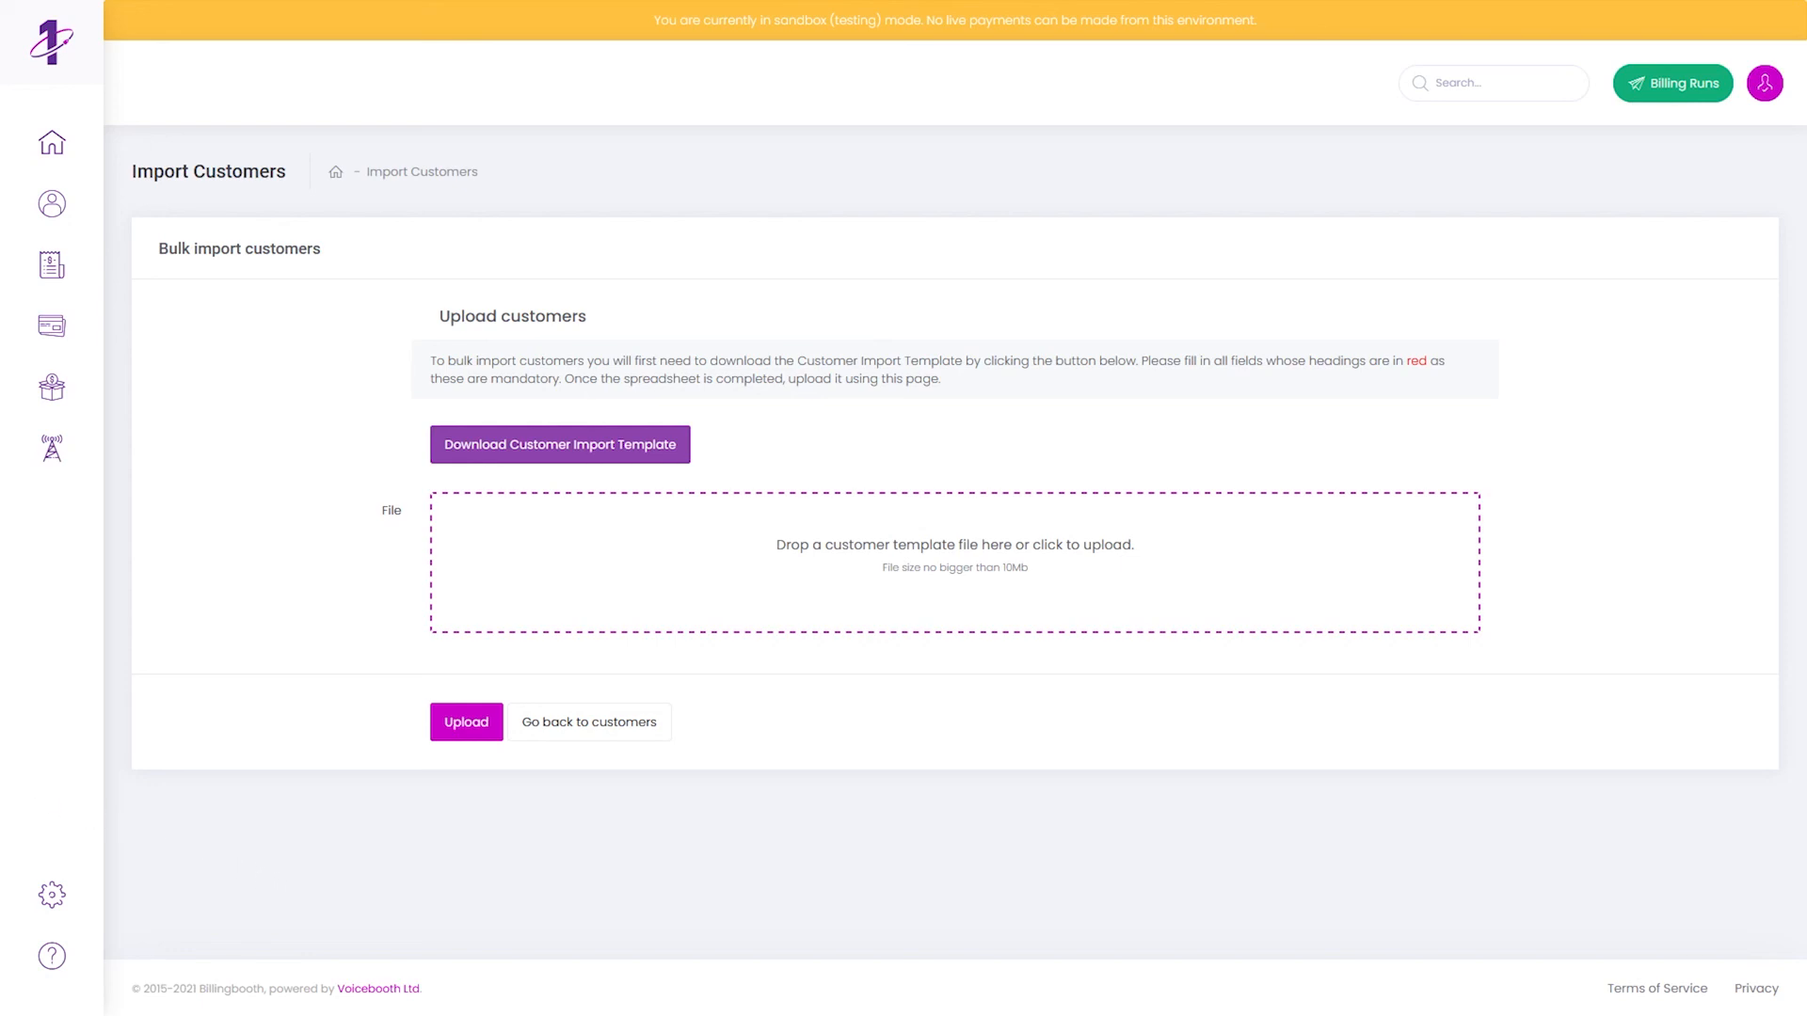
- Upload the completed customer template file to import the customers, and check them in the customer list
drag(0, 527, 488, 588)
drag(565, 587, 556, 585)
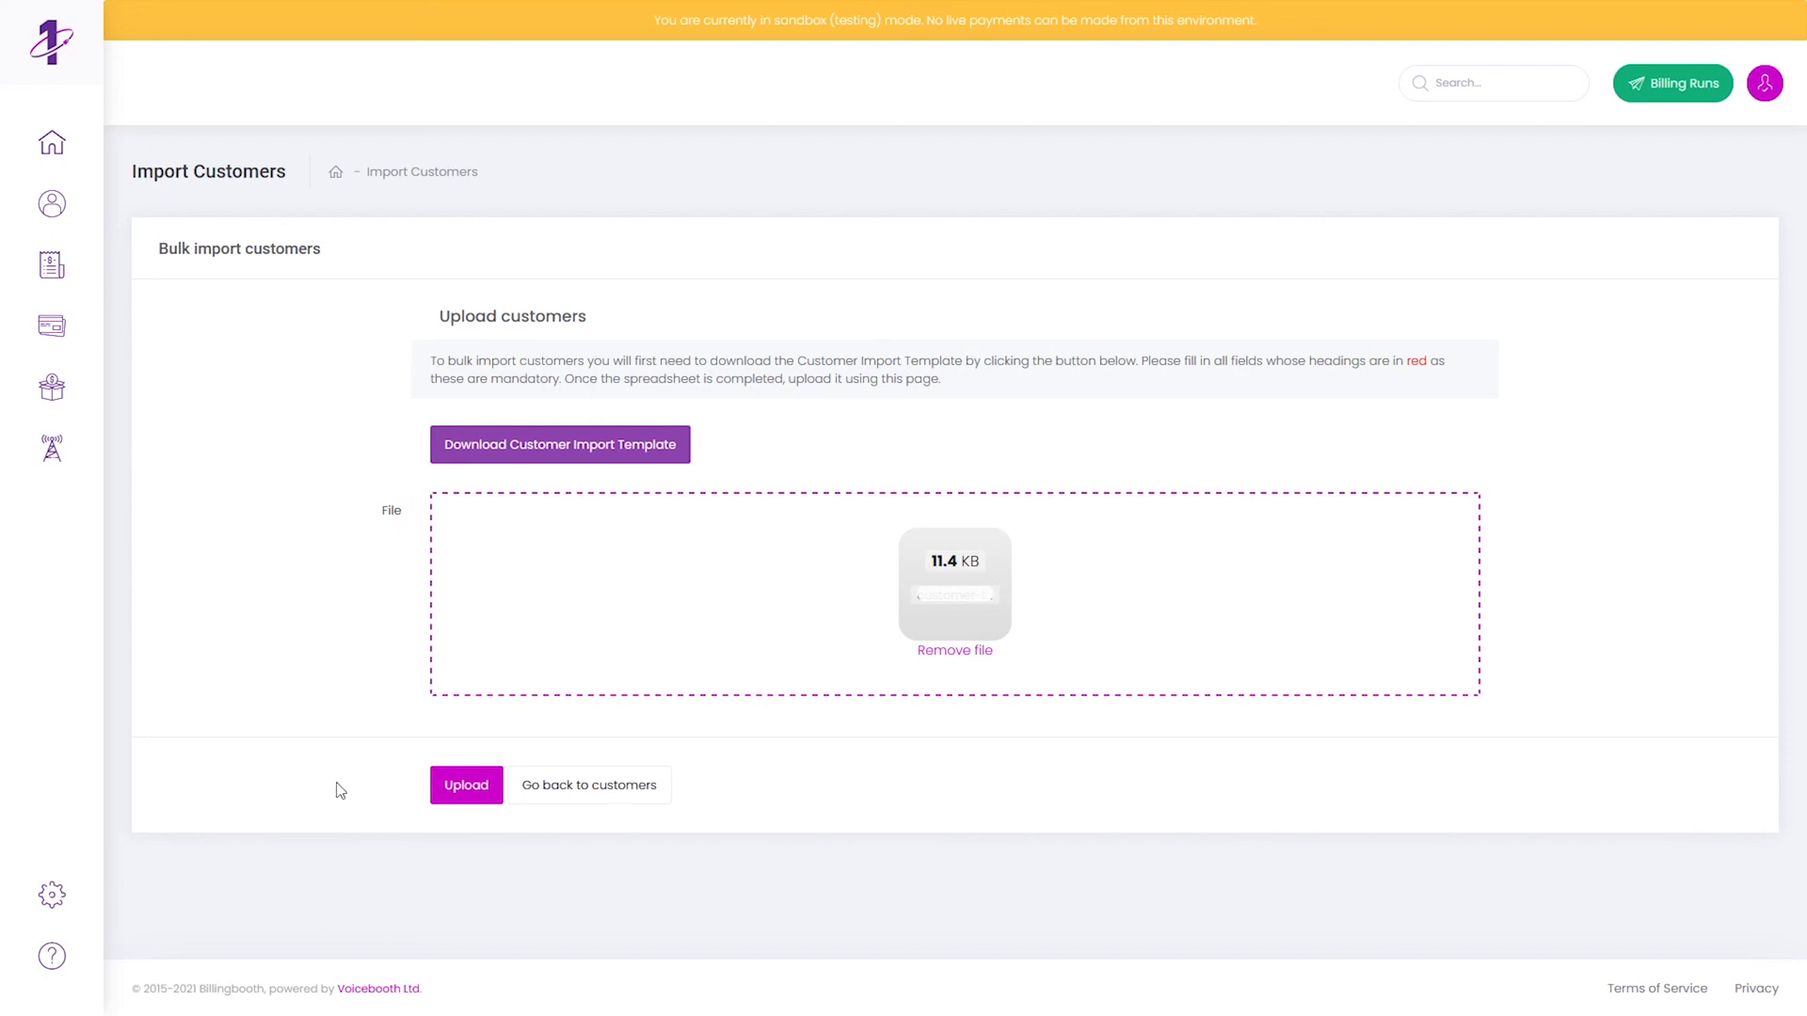
click(463, 796)
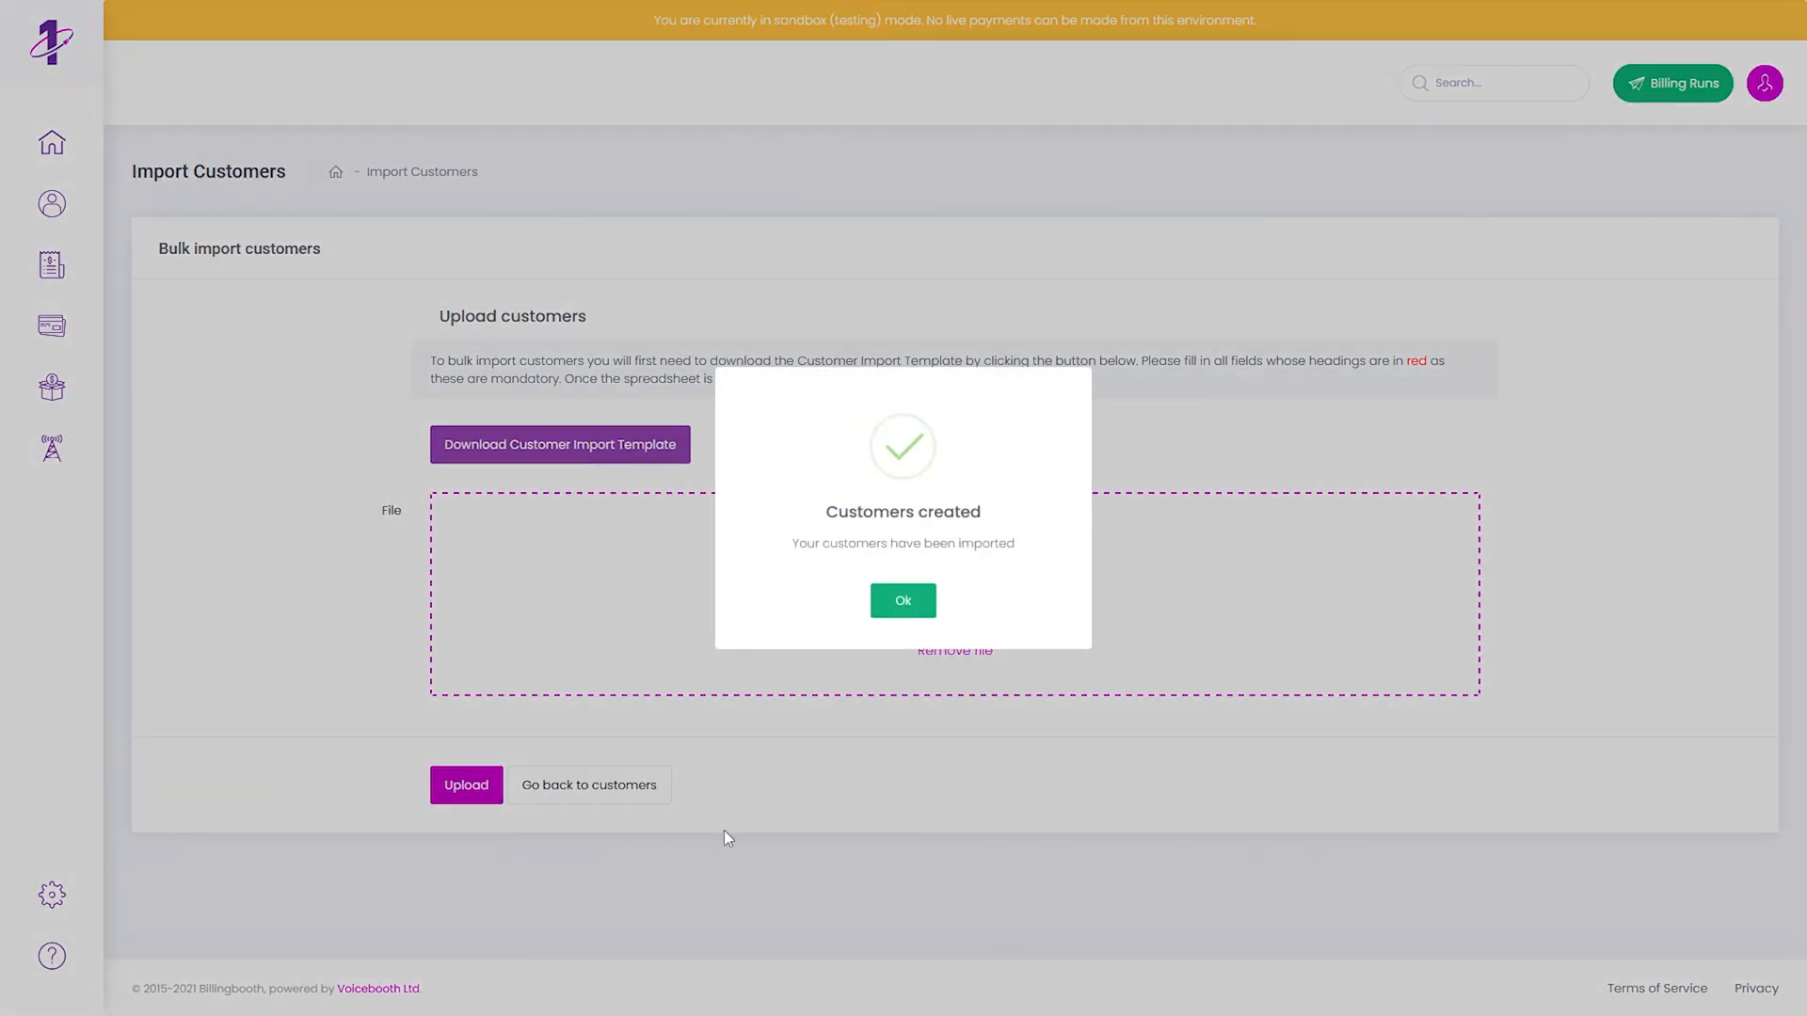
click(904, 602)
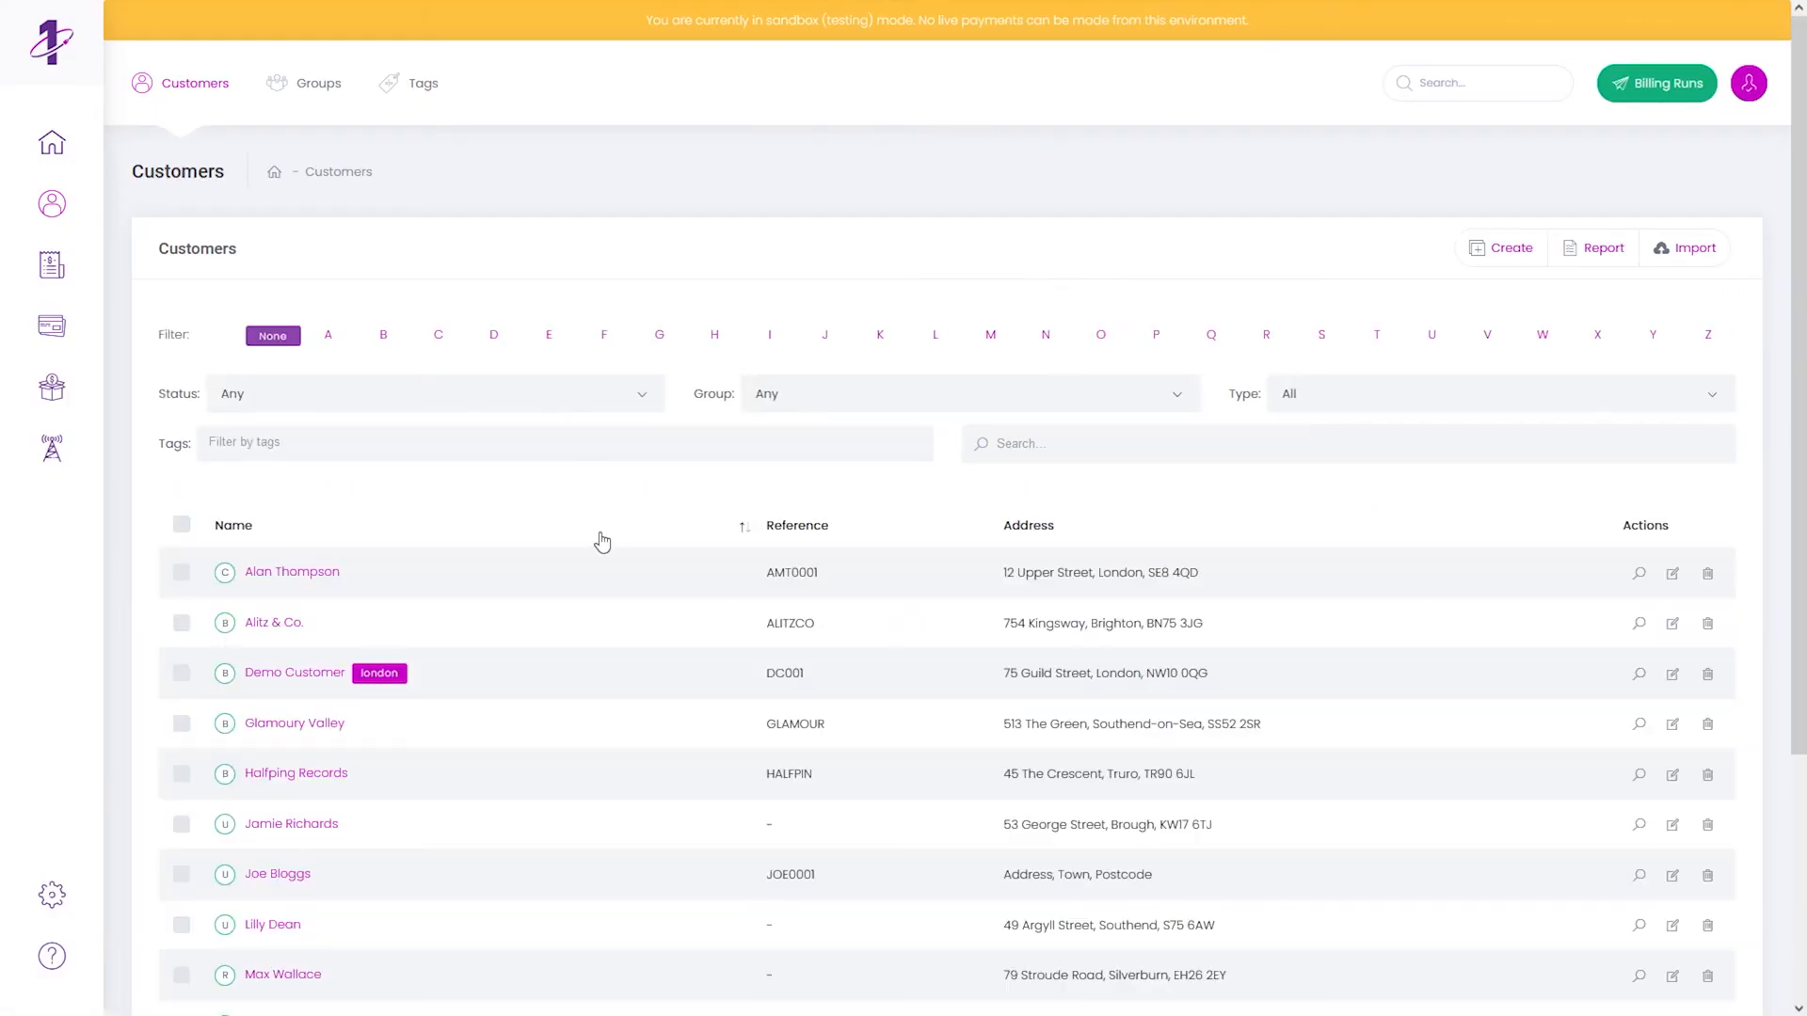
scroll(600, 536, down, 2)
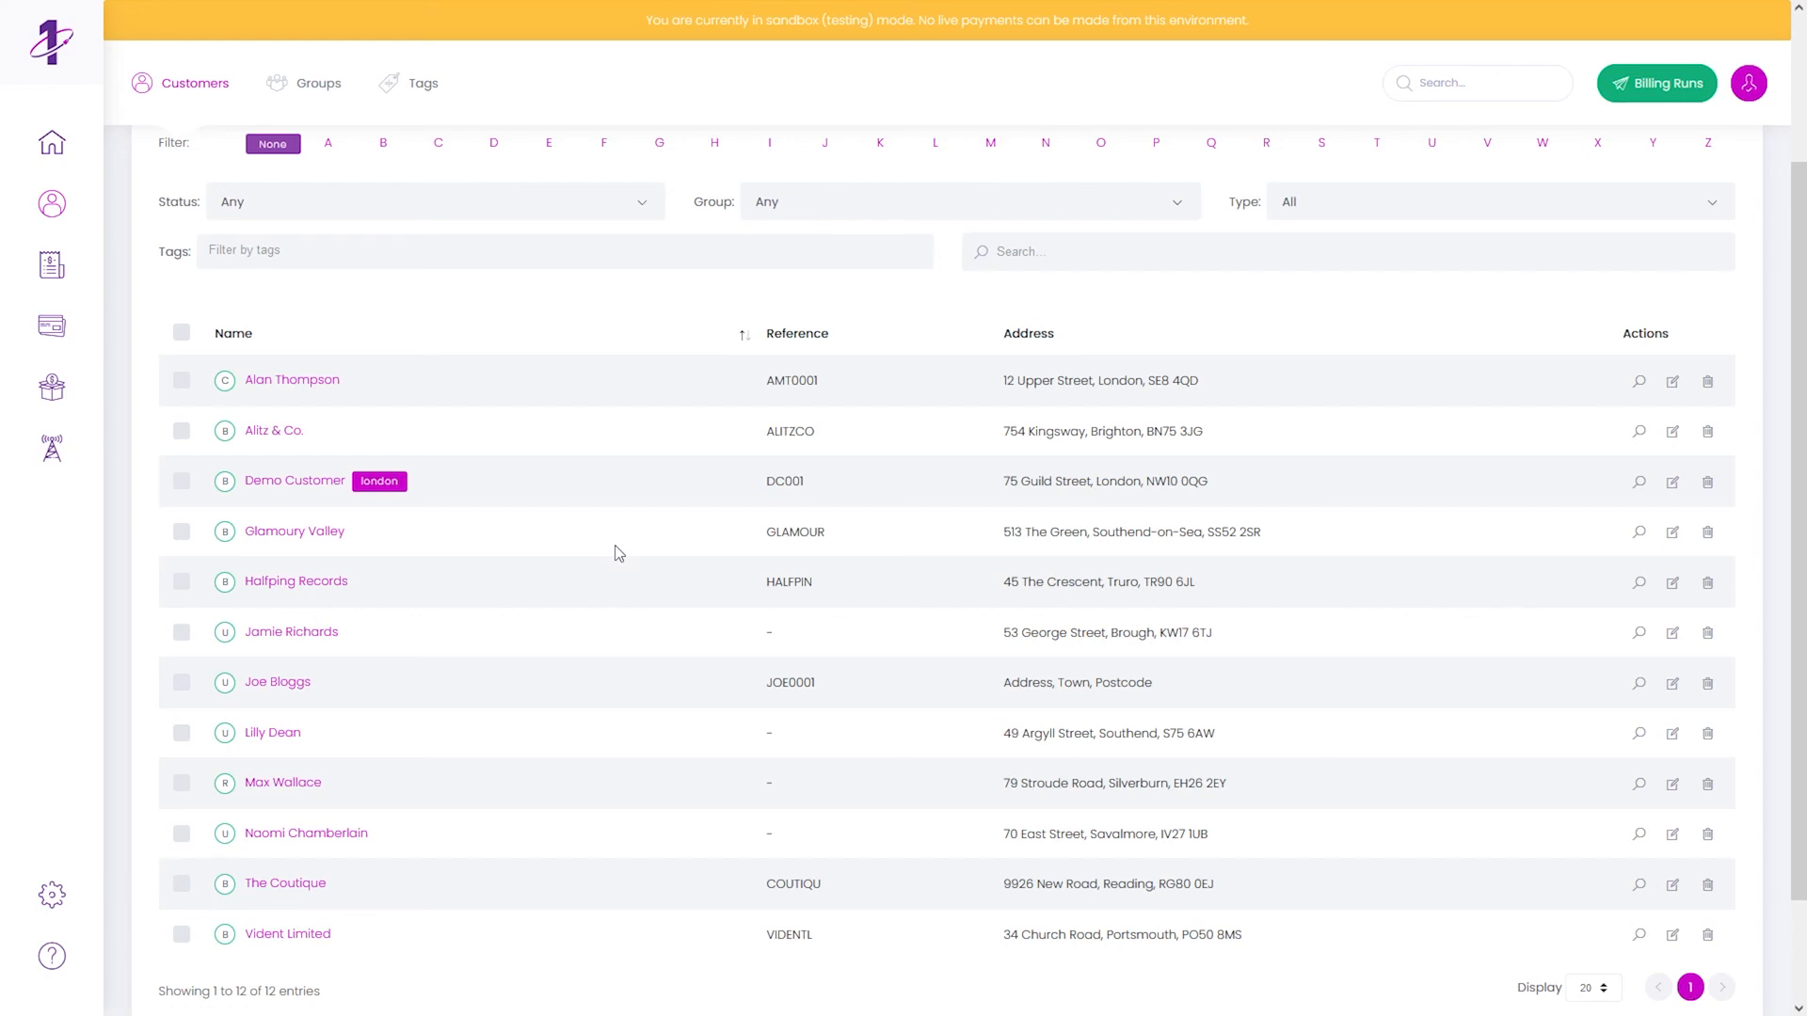
scroll(625, 554, up, 2)
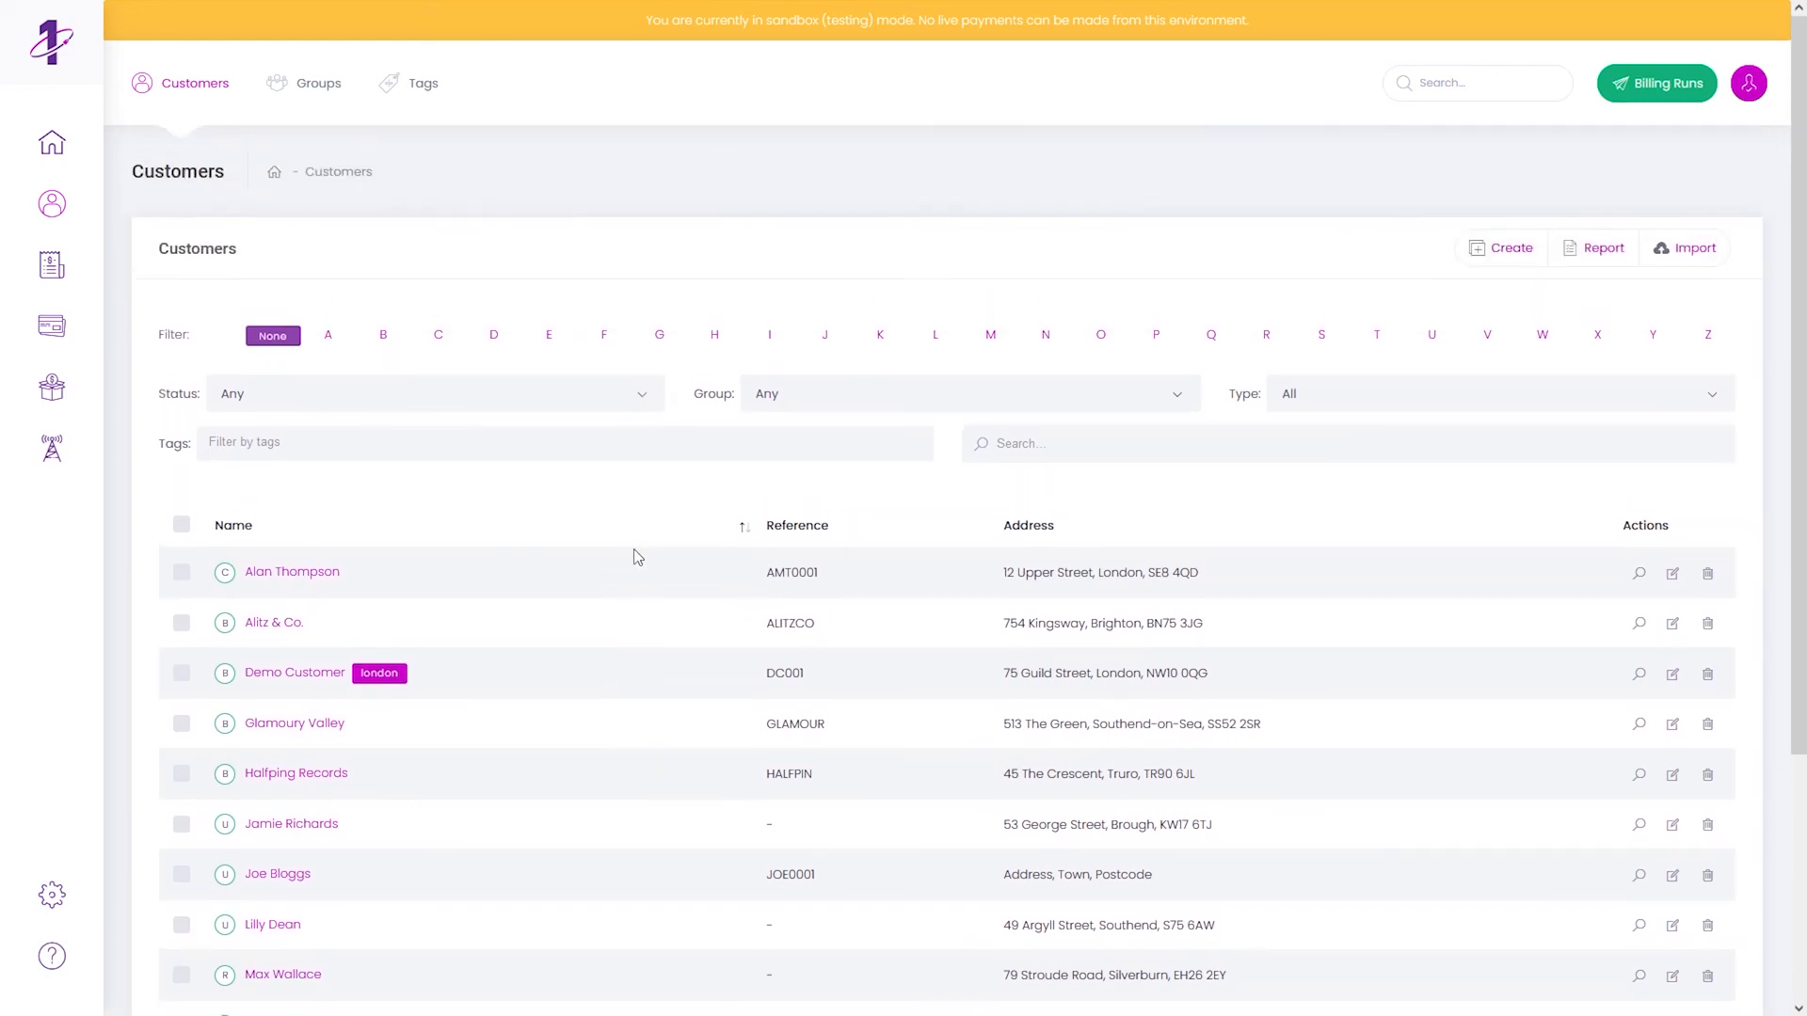